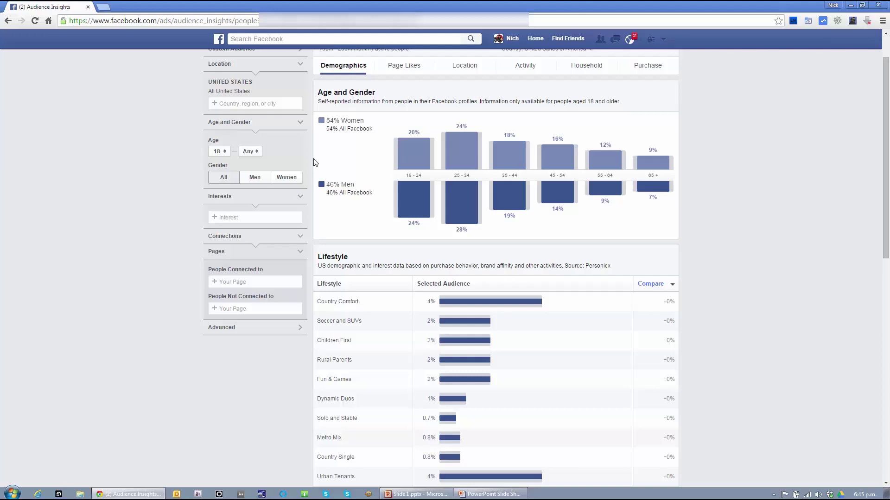
# Show the new audience's page likes and add Labrador Retriever as an interest.
pyautogui.click(406, 68)
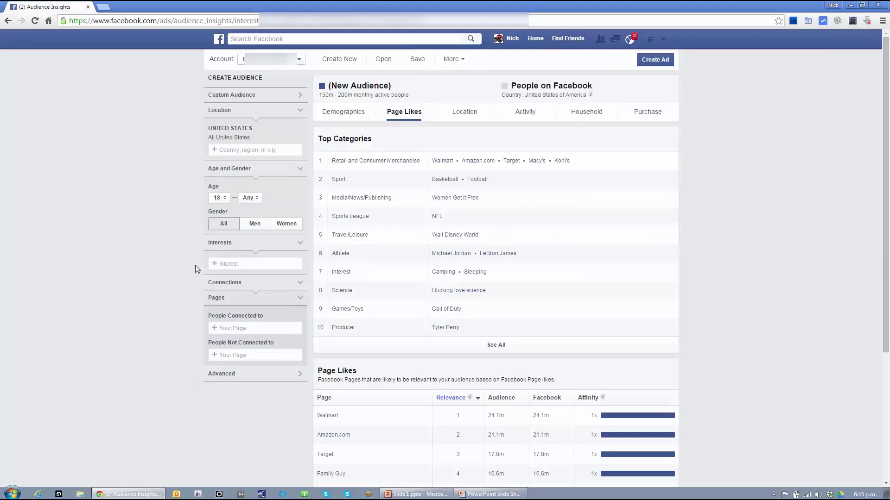
pyautogui.click(244, 264)
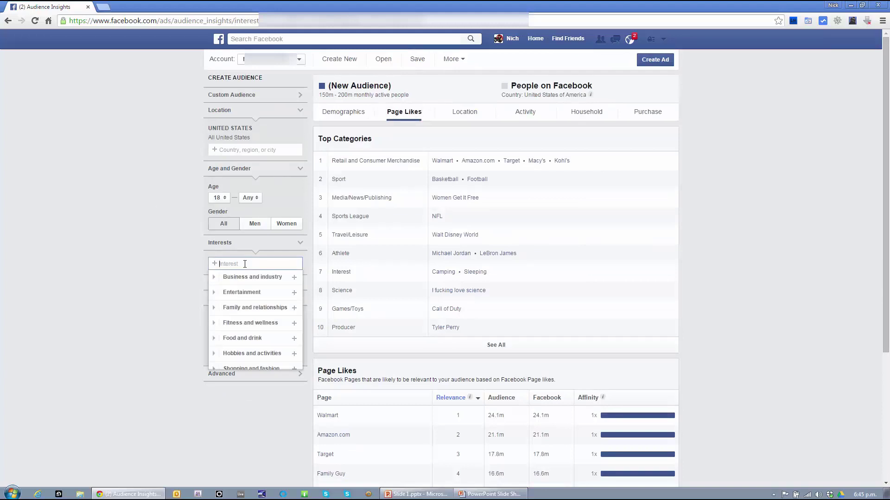
pyautogui.write('labrado')
pyautogui.click(242, 278)
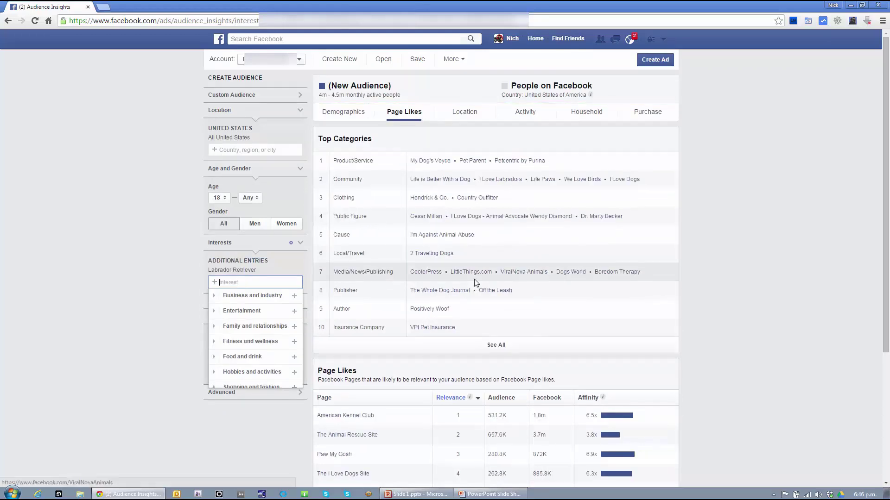
pyautogui.click(134, 259)
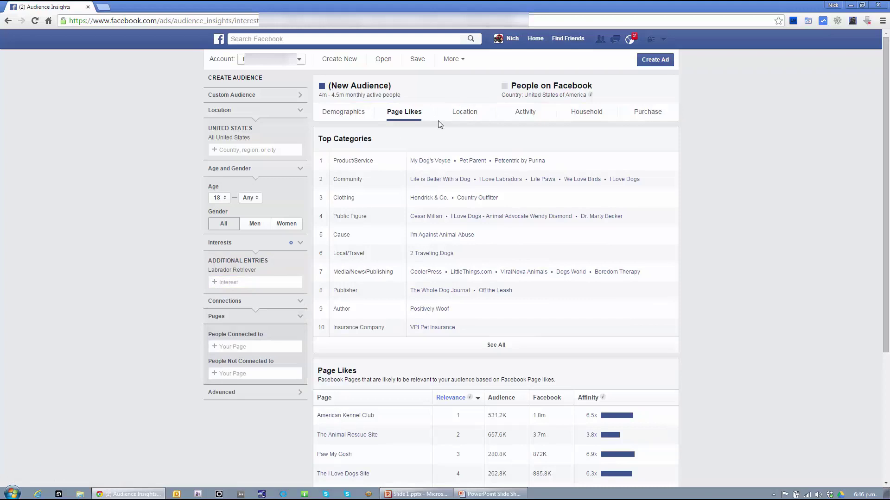
# Sort the Page Likes list by affinity and check the affinity details of Life is Better With a Dog and I Love My Lab.
pyautogui.scroll(-2, 547, 186)
pyautogui.click(586, 306)
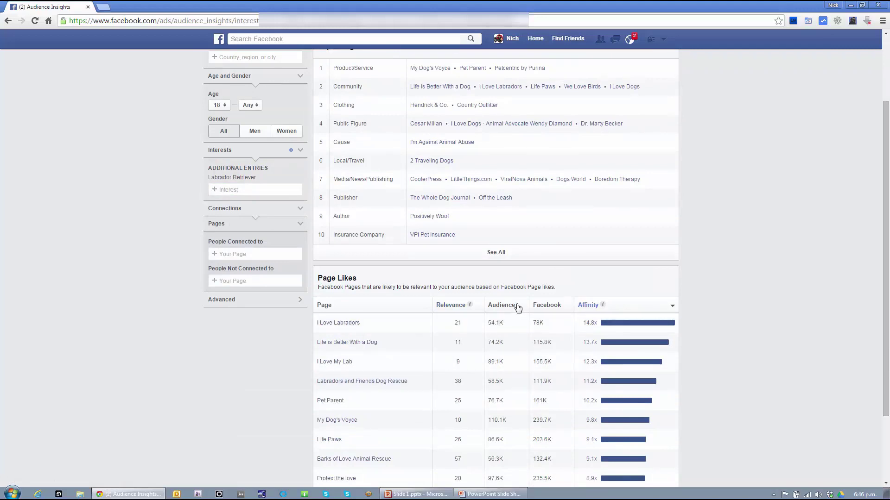
pyautogui.moveTo(470, 305)
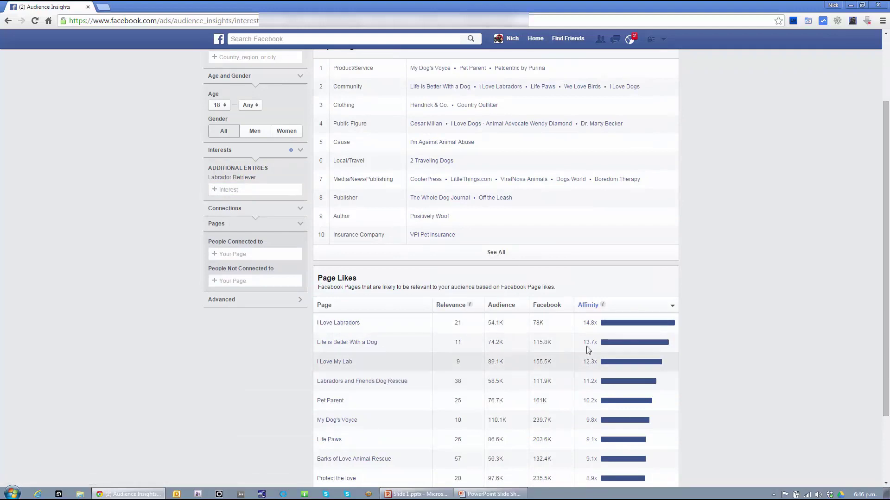
pyautogui.moveTo(590, 335)
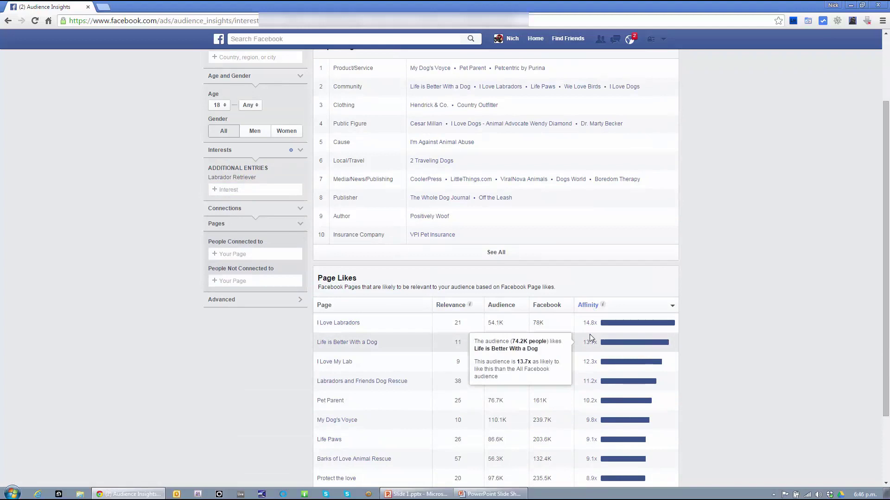
pyautogui.moveTo(589, 361)
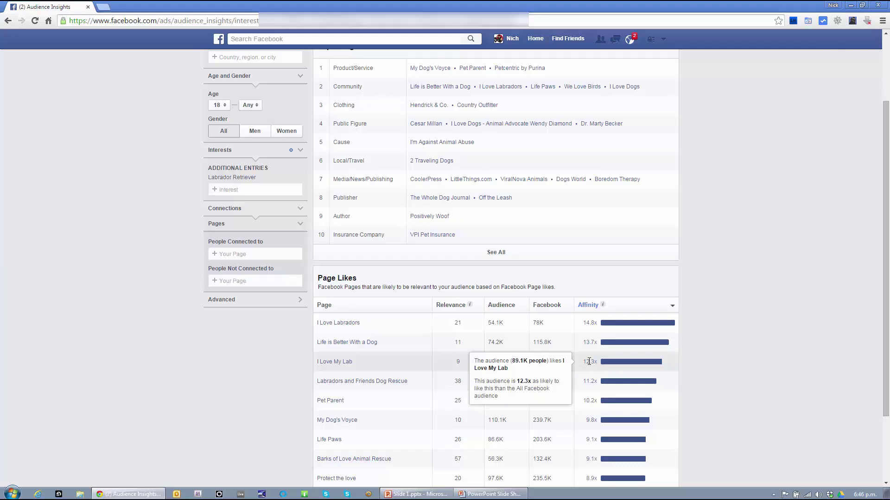
# Open the My Dog's Voyce page from the Page Likes list in a new browser tab.
pyautogui.scroll(-1, 589, 362)
pyautogui.middleClick(338, 373)
pyautogui.scroll(1, 389, 368)
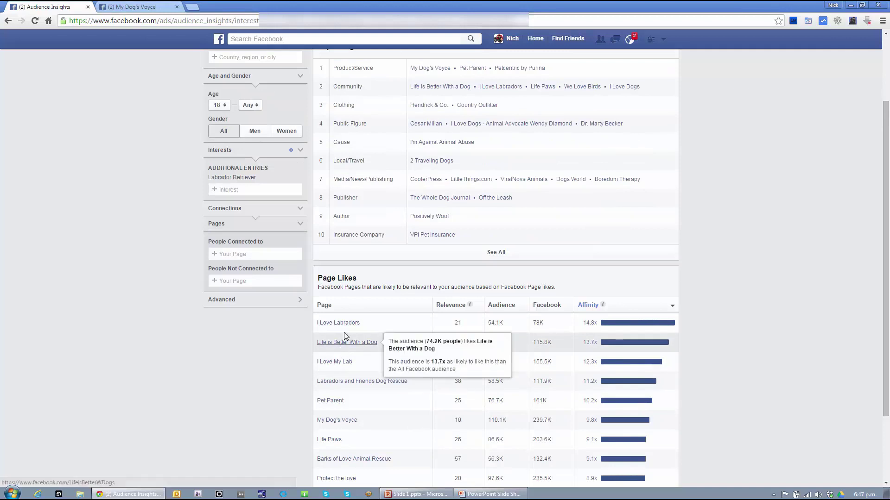
# Replace the Labrador Retriever interest with "i love labradors" and look over the Page Likes list.
pyautogui.click(301, 177)
pyautogui.click(245, 171)
pyautogui.write('lil')
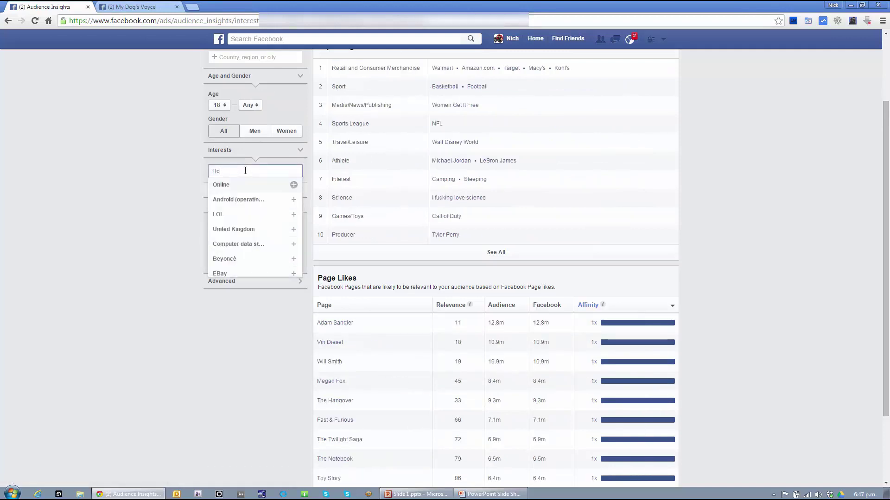
pyautogui.write('ove labradors')
pyautogui.click(236, 185)
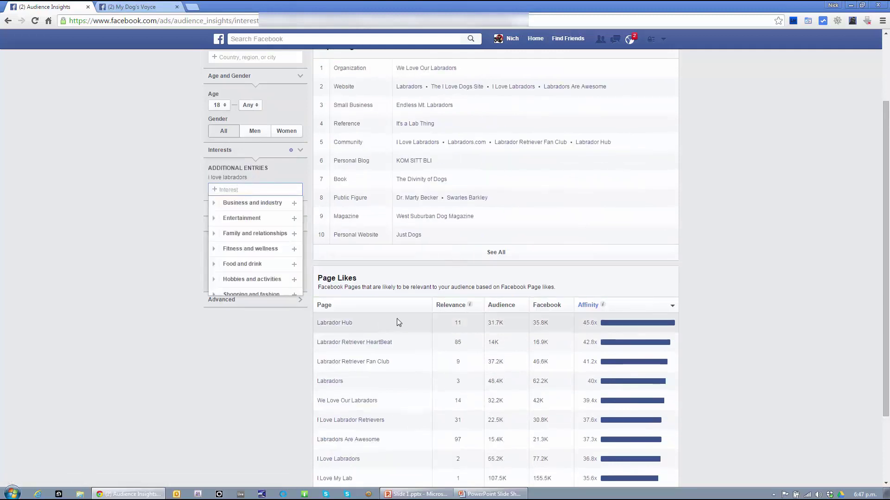
pyautogui.click(590, 316)
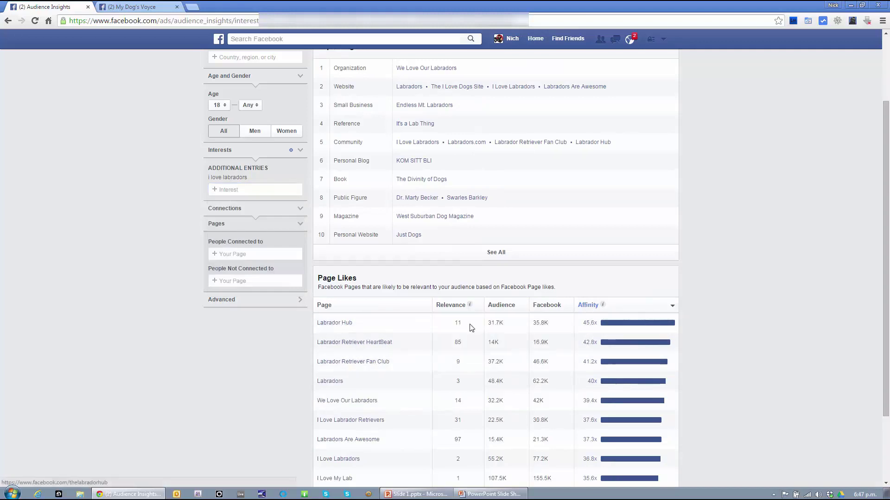
pyautogui.scroll(-1, 507, 362)
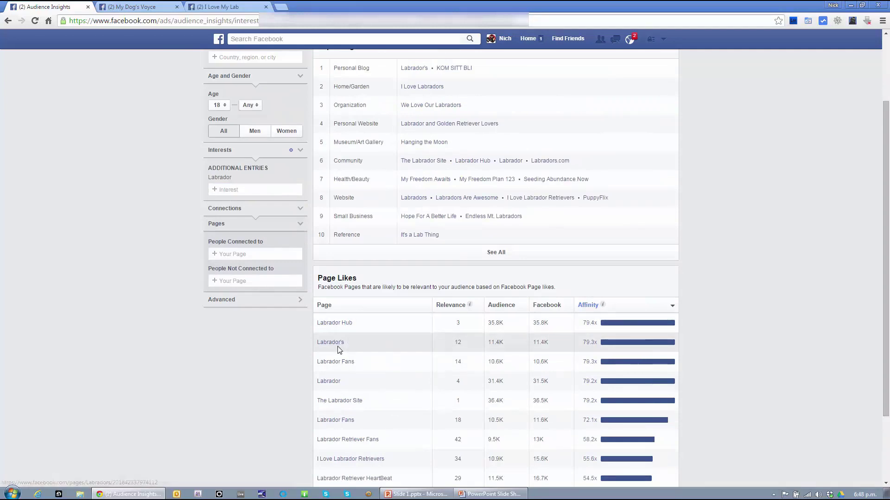
# Copy the Page Likes rows from Labrador Hub through Labrador Retriever HeartBeat with their relevance, audience and affinity figures.
pyautogui.moveTo(350, 366)
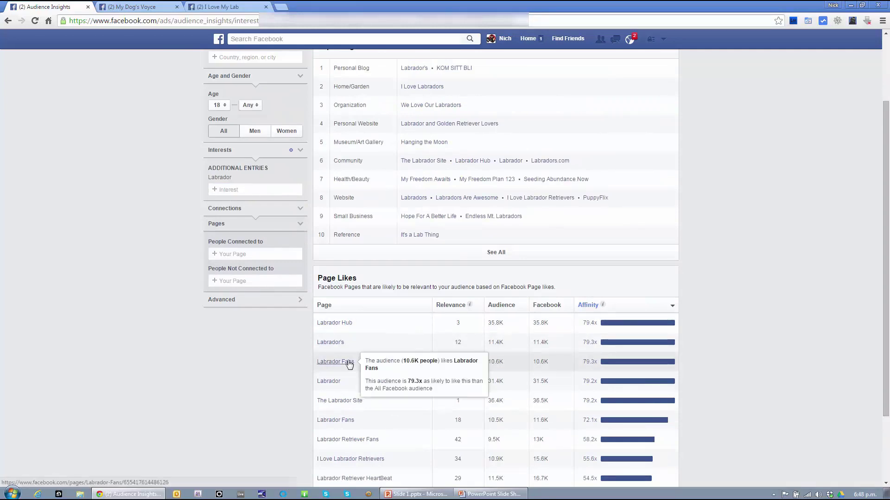
pyautogui.moveTo(314, 323); pyautogui.dragTo(667, 476)
pyautogui.hotkey('ctrl', 'c')
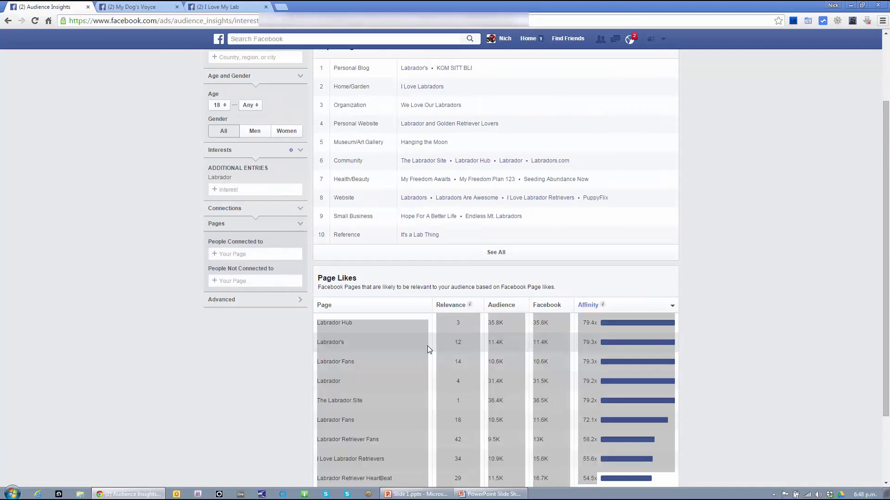
# Switch to Microsoft Excel 2010, paste the copied rows into a blank workbook and widen column A to fit the page names.
pyautogui.press('super')
pyautogui.write('exce')
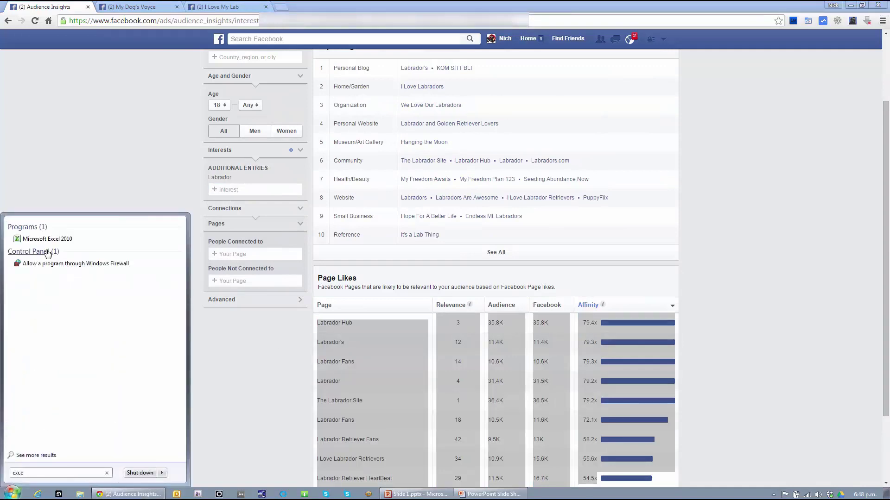
pyautogui.click(58, 234)
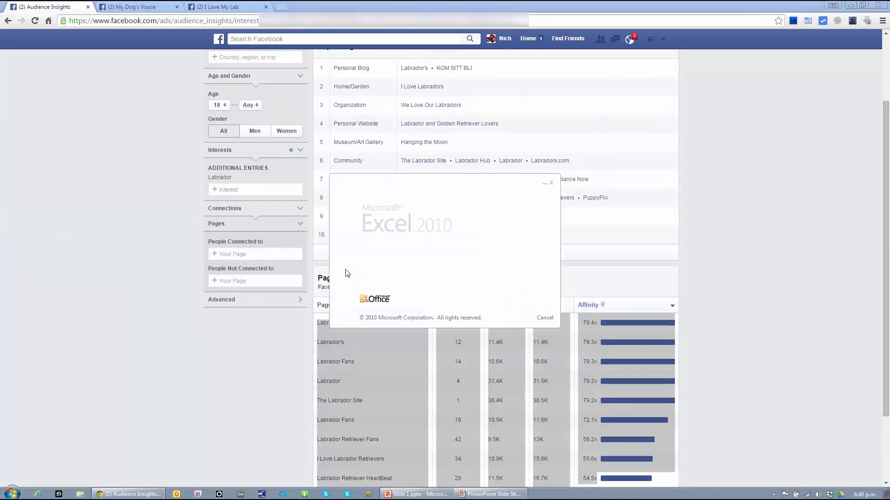
pyautogui.hotkey('ctrl', 'v')
pyautogui.moveTo(565, 81); pyautogui.dragTo(664, 84)
pyautogui.click(628, 336)
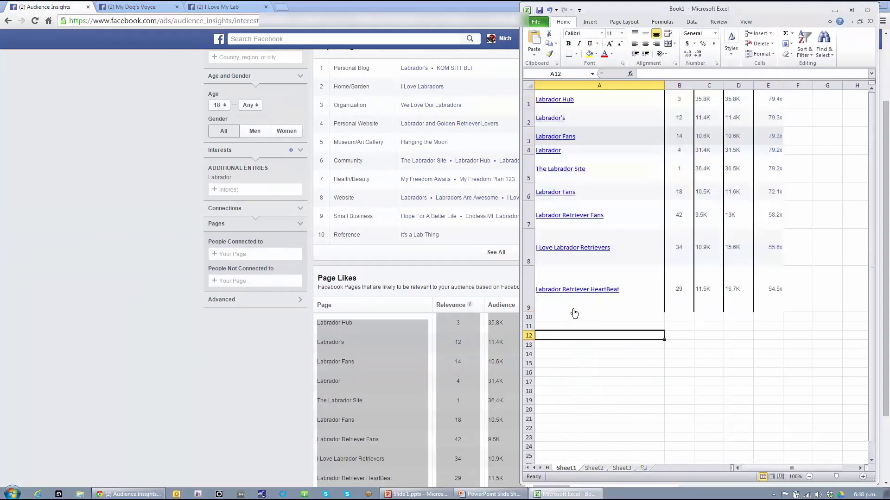
pyautogui.moveTo(694, 17); pyautogui.dragTo(726, 32)
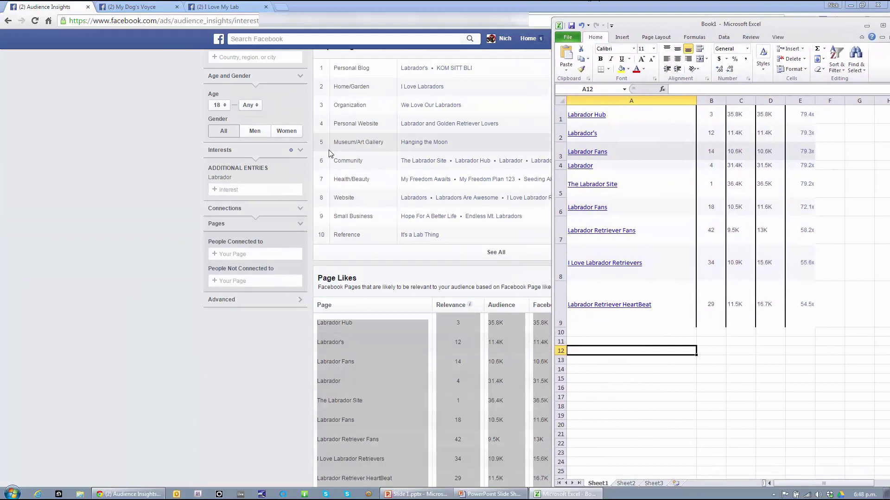
# Return to Audience Insights and remove the Labrador interest from the audience.
pyautogui.click(302, 179)
pyautogui.click(301, 178)
pyautogui.click(240, 174)
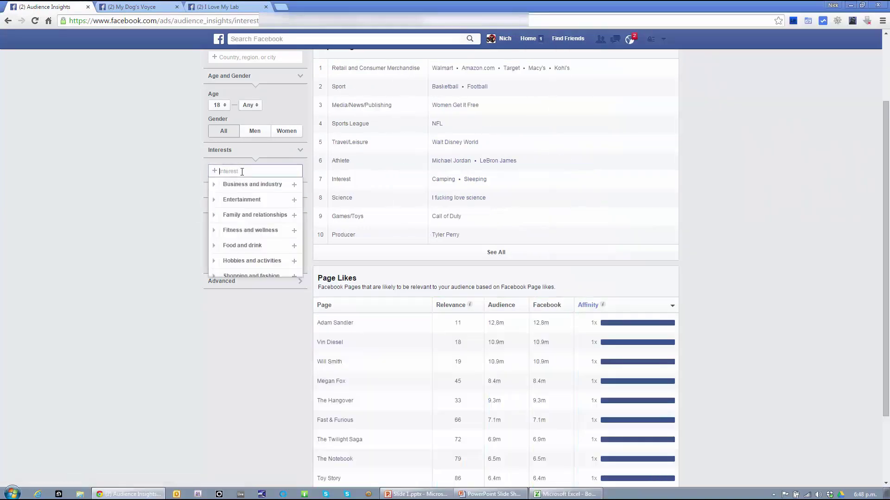
# Try to find Labrador Hub among the interest suggestions, and clear the entry.
pyautogui.write('labrador hus')
pyautogui.press('BackSpace')
pyautogui.press('BackSpace')
pyautogui.press('BackSpace')
pyautogui.press('BackSpace')
pyautogui.press('BackSpace')
pyautogui.press('BackSpace')
pyautogui.press('BackSpace')
pyautogui.press('BackSpace')
pyautogui.press('BackSpace')
pyautogui.press('BackSpace')
pyautogui.press('BackSpace')
pyautogui.press('BackSpace')
pyautogui.write('Labra')
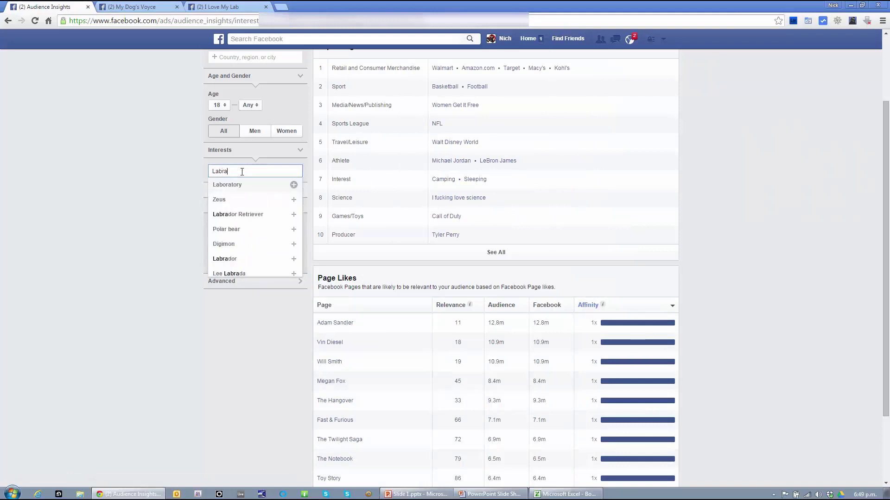
pyautogui.write('dor H')
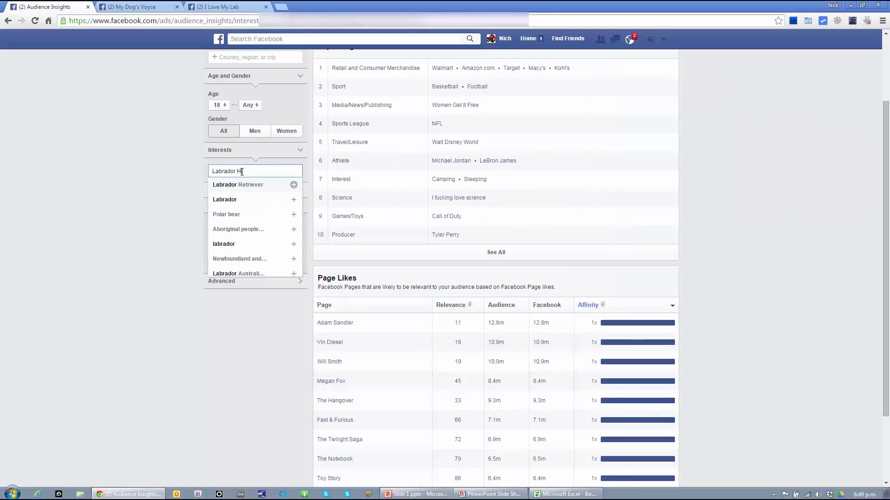
pyautogui.write('u')
pyautogui.press('BackSpace')
pyautogui.press('BackSpace')
pyautogui.press('BackSpace')
pyautogui.press('BackSpace')
pyautogui.press('BackSpace')
pyautogui.press('BackSpace')
pyautogui.press('BackSpace')
pyautogui.press('BackSpace')
pyautogui.press('BackSpace')
pyautogui.press('BackSpace')
pyautogui.press('BackSpace')
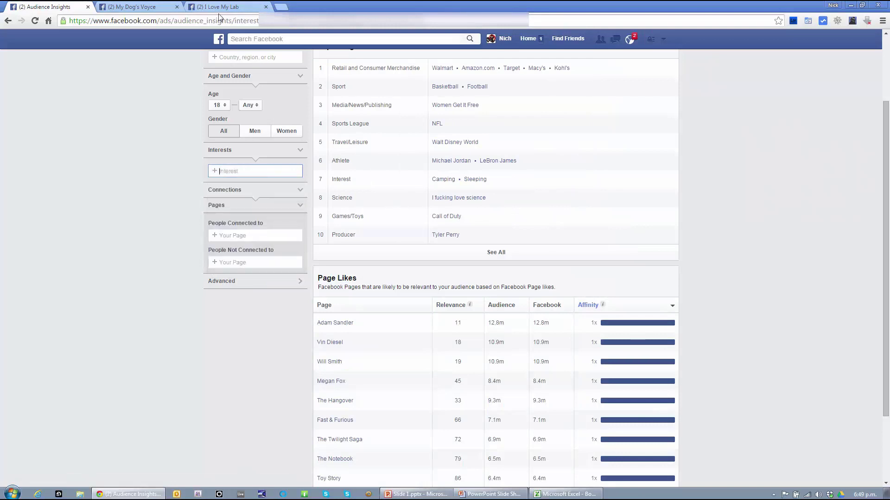
# Switch to the Excel workbook and open the Labrador Hub hyperlink in cell A1.
pyautogui.click(565, 494)
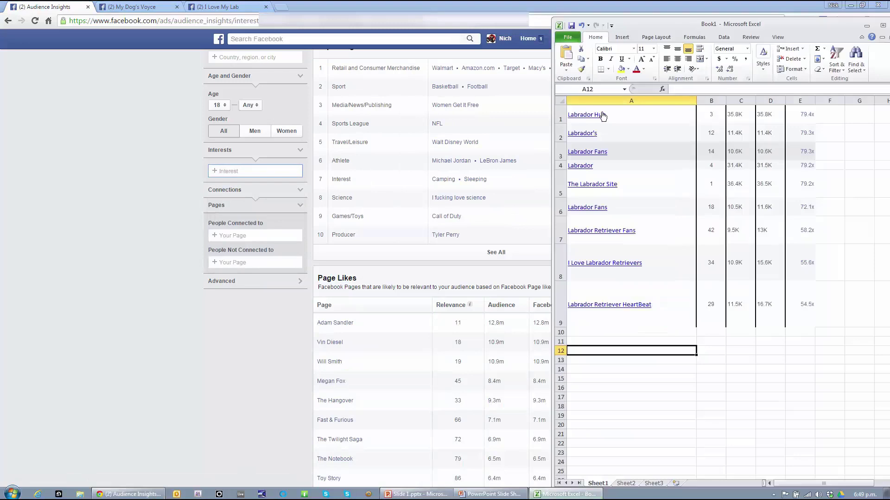
pyautogui.rightClick(600, 118)
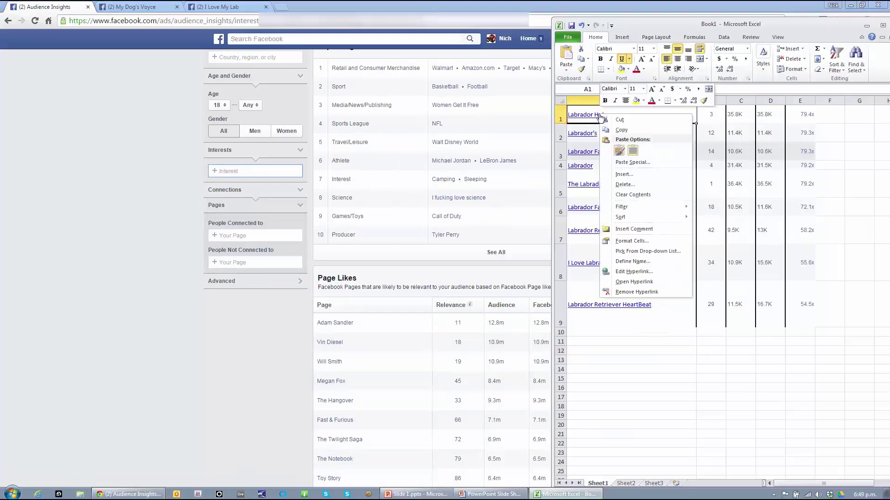
pyautogui.click(633, 282)
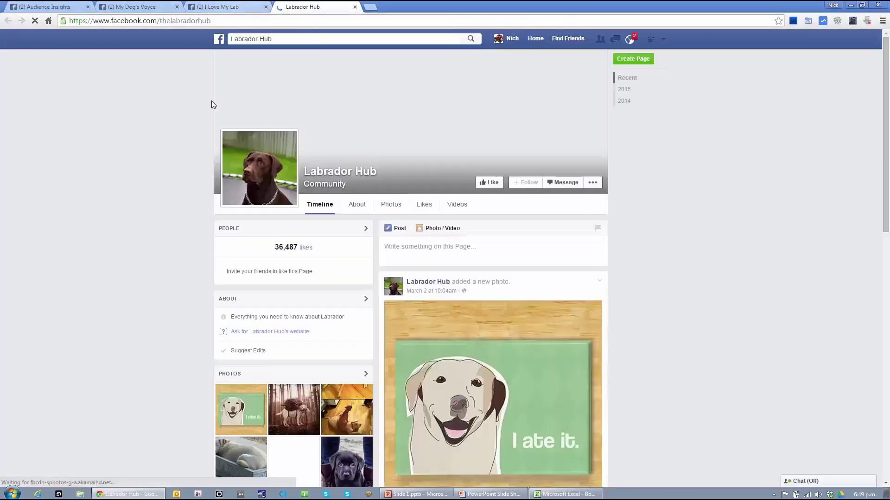
# Examine the Labrador Hub timeline for its recent posts and their likes, comments and shares.
pyautogui.scroll(-1, 157, 152)
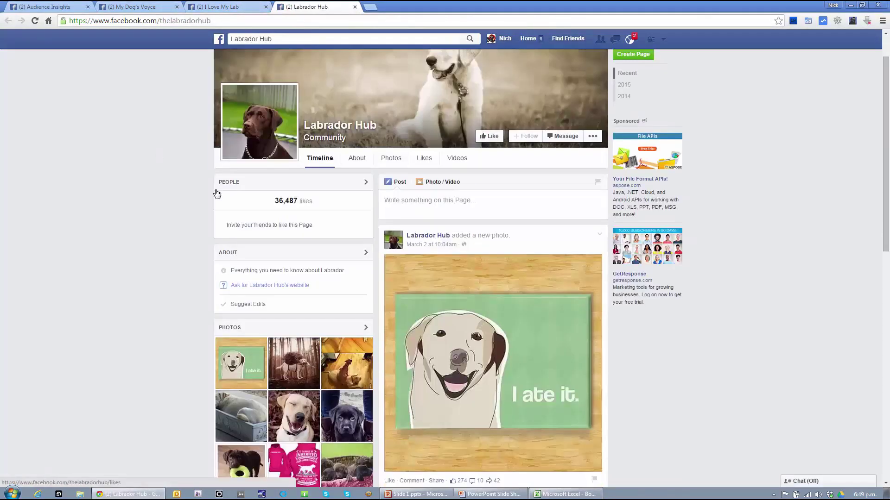
pyautogui.scroll(-1, 217, 194)
pyautogui.scroll(-4, 216, 197)
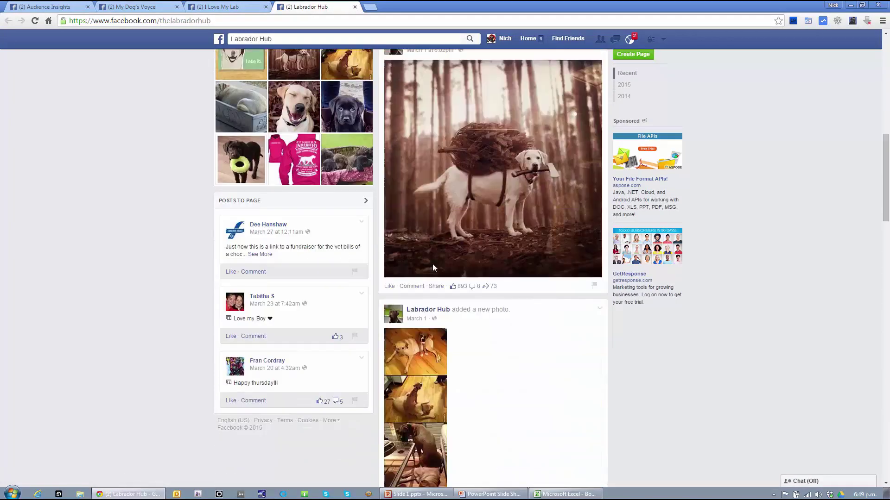
pyautogui.scroll(-2, 490, 296)
pyautogui.scroll(4, 490, 300)
pyautogui.scroll(-5, 473, 283)
pyautogui.scroll(-10, 472, 284)
pyautogui.scroll(-3, 471, 284)
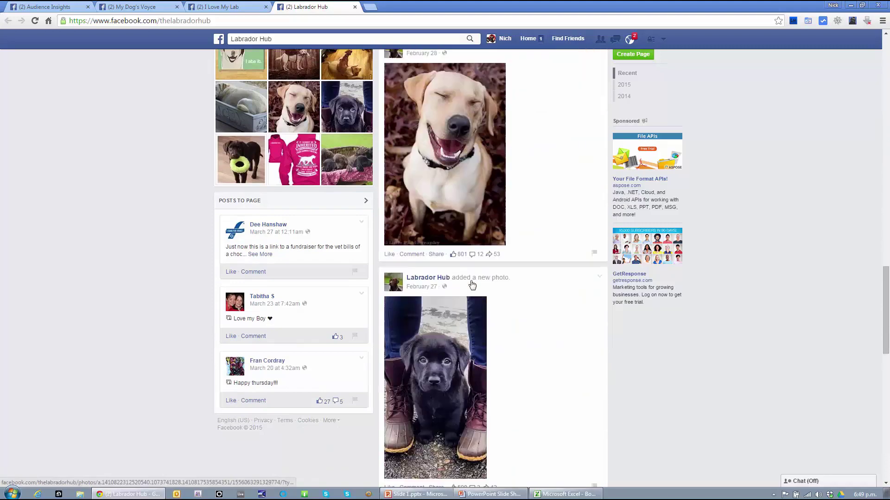
# Open the pink Labrador Mom hoodie photo and bring up its teespring.com/inlabrador link in a new tab.
pyautogui.click(298, 159)
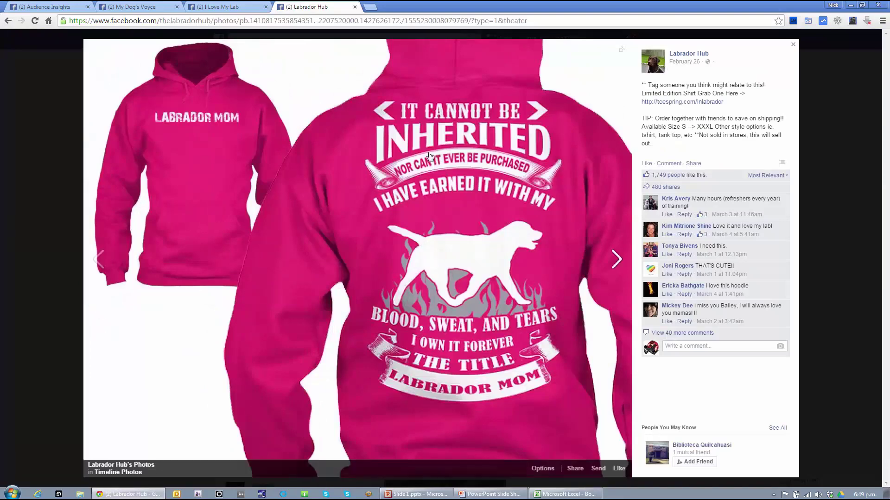
pyautogui.middleClick(681, 102)
pyautogui.click(410, 5)
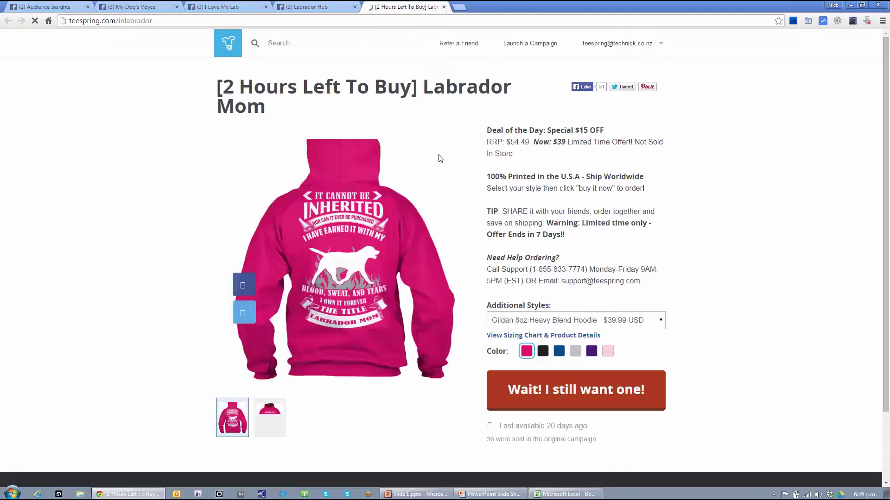
# Review the Labrador Mom hoodie campaign's details, and close its tab and the photo viewer.
pyautogui.scroll(-2, 459, 233)
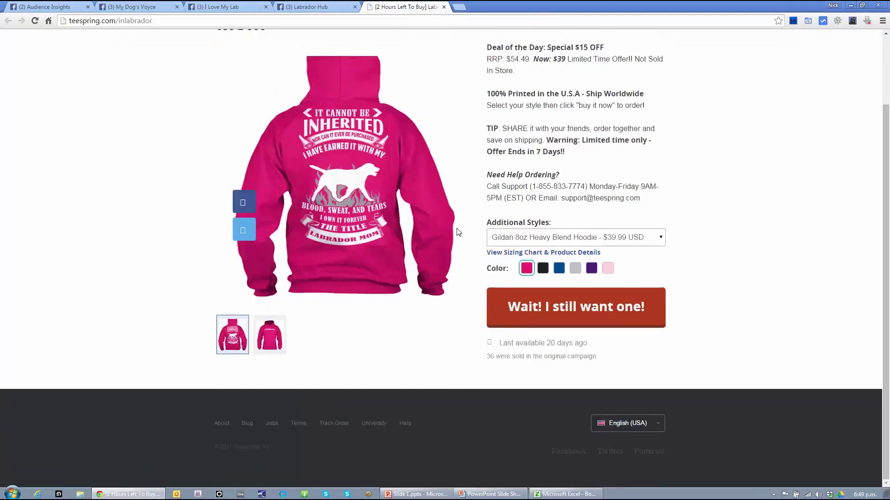
pyautogui.scroll(2, 456, 230)
pyautogui.click(443, 8)
pyautogui.click(63, 196)
# Find the Labrador Mom hoodie post on the timeline and open its teespring.com/inlabrador link in a new tab.
pyautogui.scroll(-15, 257, 211)
pyautogui.scroll(-2, 257, 213)
pyautogui.scroll(-1, 257, 213)
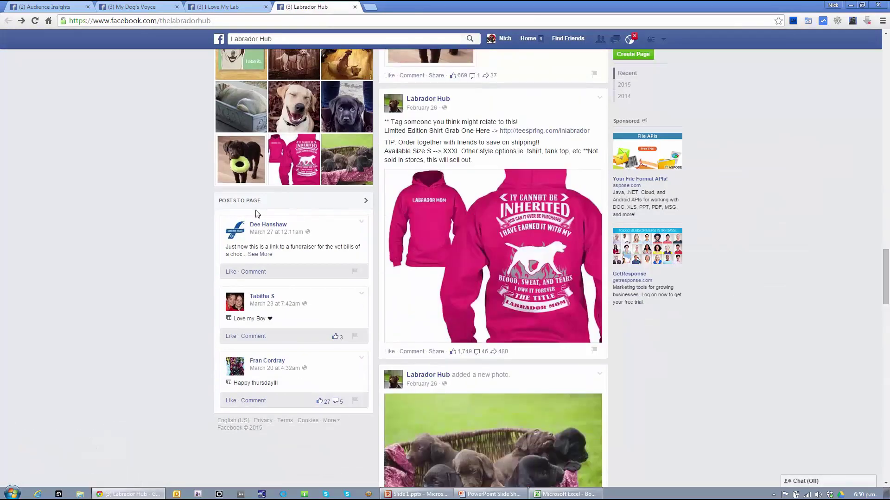
pyautogui.middleClick(533, 132)
# Examine Labrador Hub's older February posts and their engagement, and close the Labrador Hub and shirt campaign tabs.
pyautogui.scroll(-5, 450, 259)
pyautogui.scroll(-15, 450, 258)
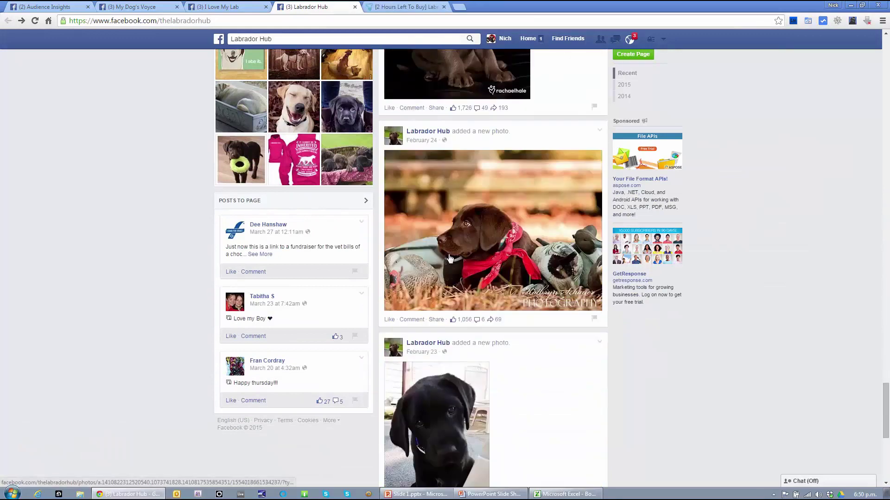
pyautogui.scroll(-5, 450, 259)
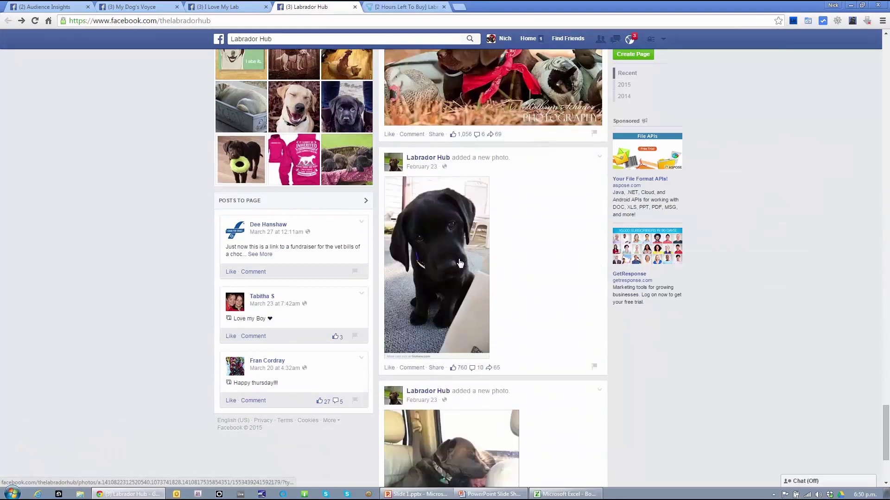
pyautogui.scroll(-1, 460, 264)
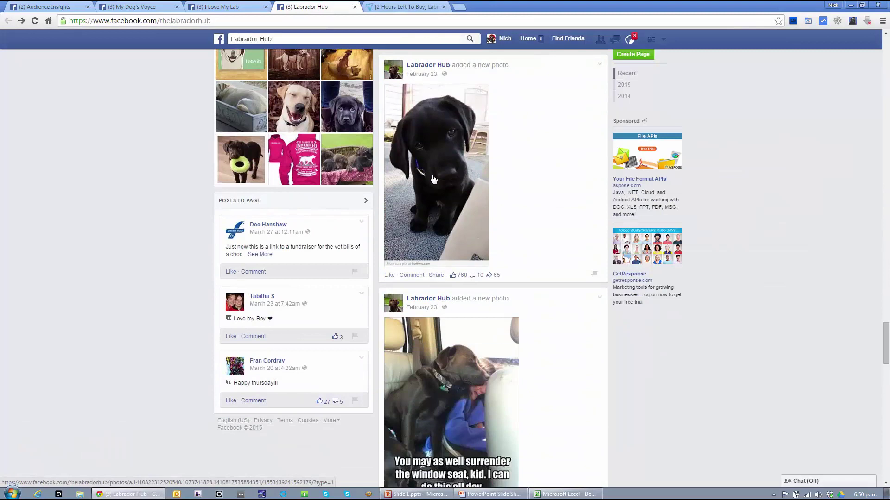
pyautogui.scroll(-3, 493, 275)
pyautogui.scroll(-4, 524, 308)
pyautogui.scroll(-5, 524, 308)
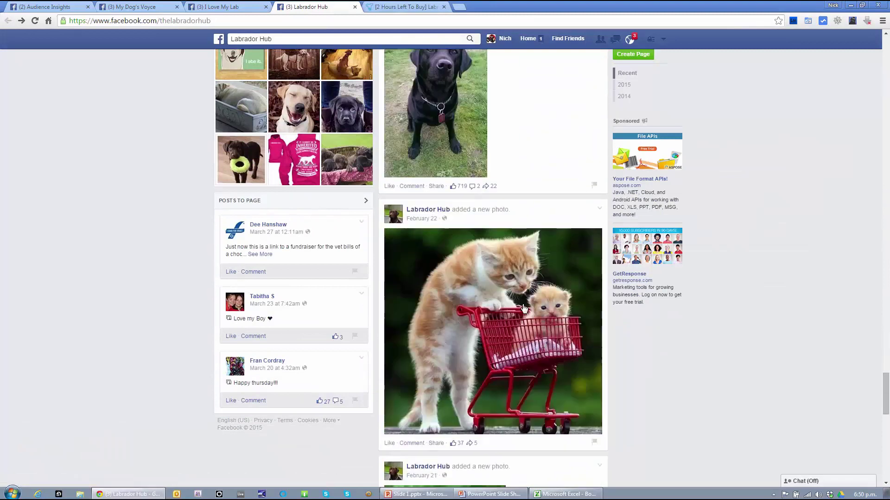
pyautogui.scroll(6, 522, 308)
pyautogui.scroll(-3, 522, 307)
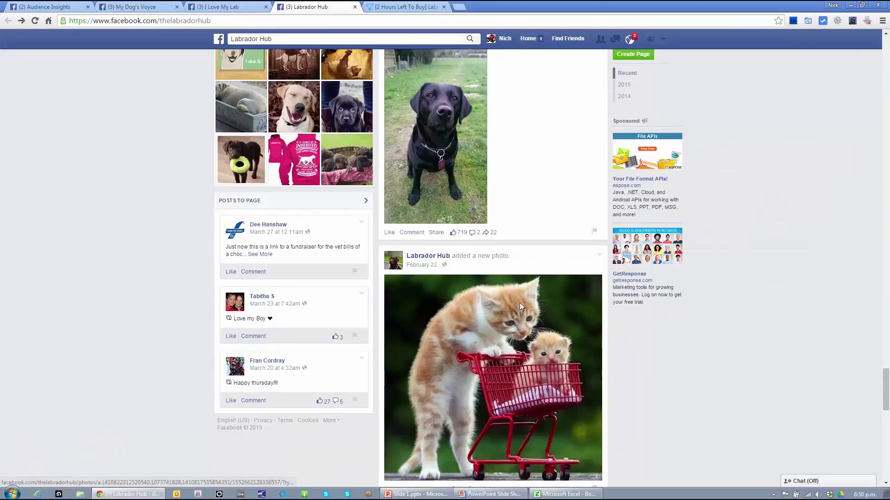
pyautogui.hotkey('ctrl', 'w')
pyautogui.hotkey('ctrl', 'w')
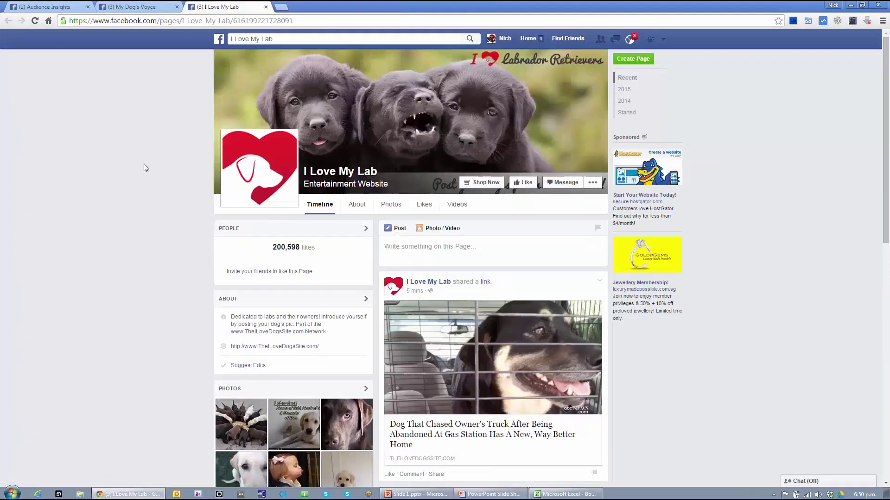
# Open the Like & Share tee photo on I Love My Lab, review its linked If God Made – Lab product page, and close that page.
pyautogui.scroll(-1, 144, 155)
pyautogui.scroll(-3, 146, 159)
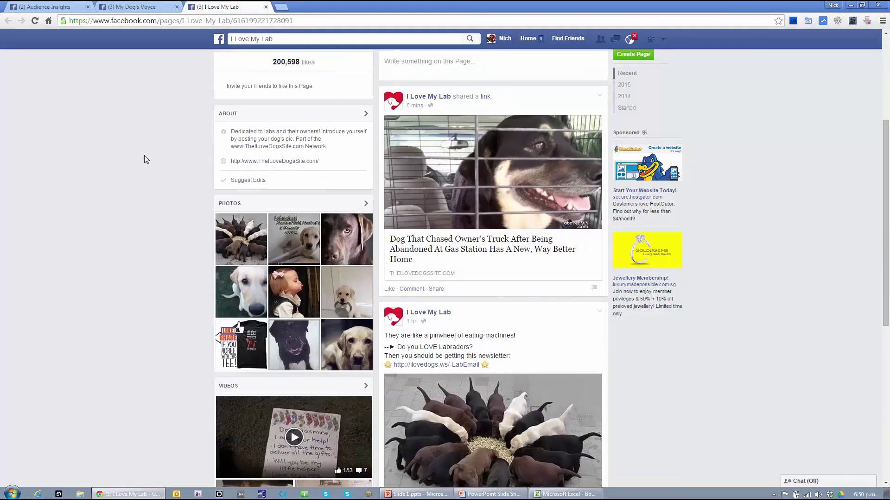
pyautogui.click(246, 347)
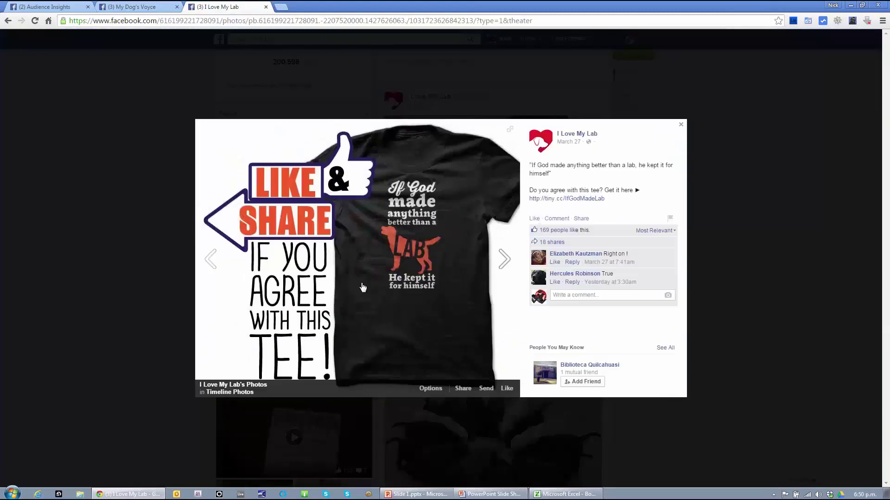
pyautogui.click(552, 204)
pyautogui.click(263, 51)
pyautogui.click(304, 5)
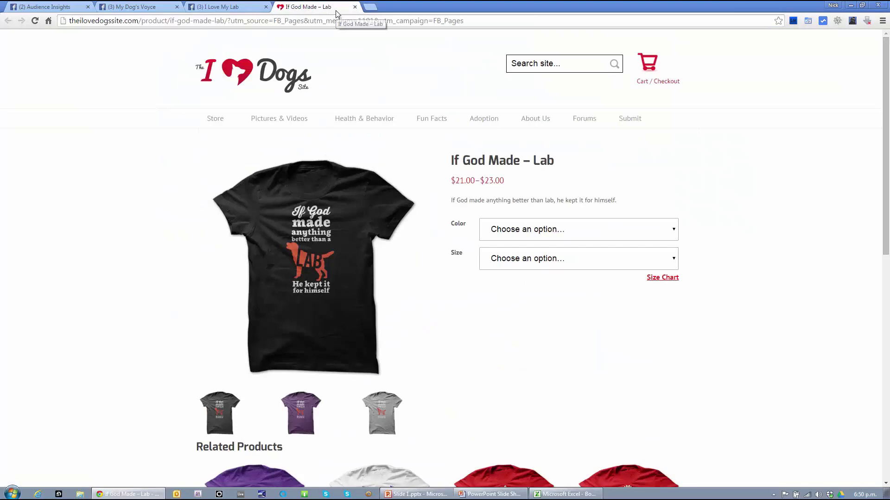
pyautogui.click(355, 6)
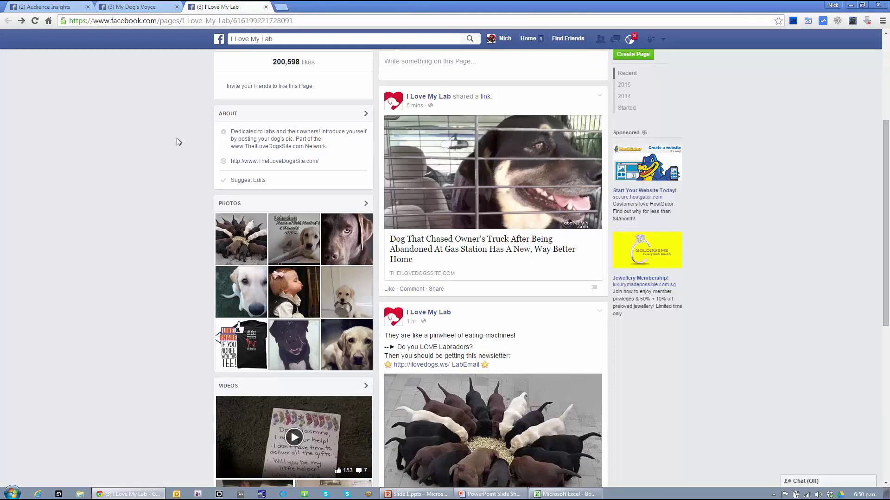
# Examine the I Love My Lab timeline for the kinds of posts shared and their likes, comments and shares.
pyautogui.scroll(-6, 124, 175)
pyautogui.scroll(-8, 122, 174)
pyautogui.scroll(-12, 121, 173)
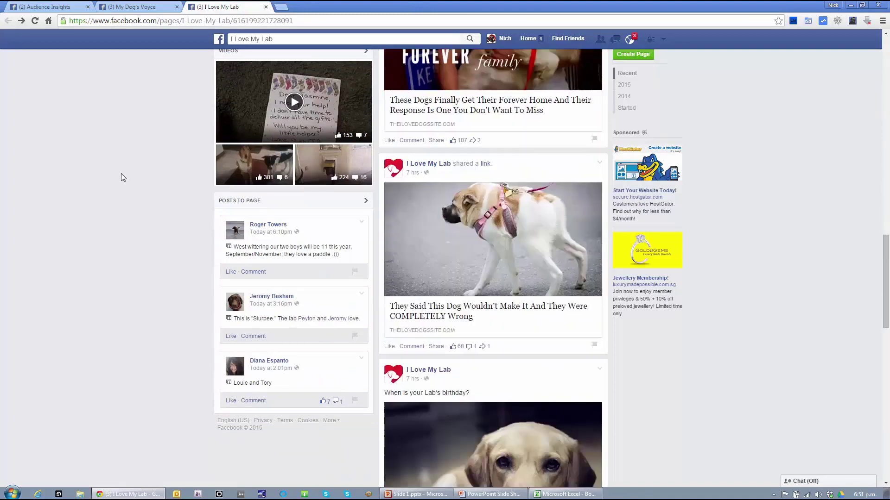
pyautogui.scroll(-1, 121, 178)
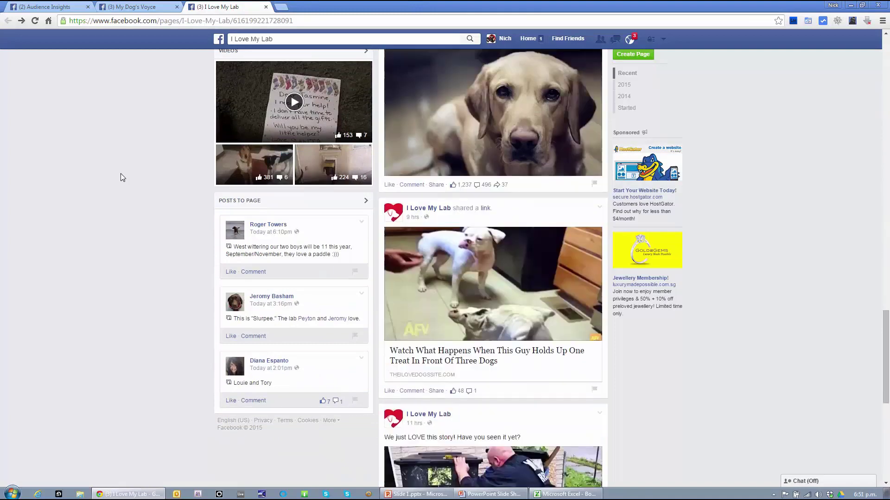
pyautogui.scroll(-2, 120, 178)
pyautogui.scroll(-2, 121, 178)
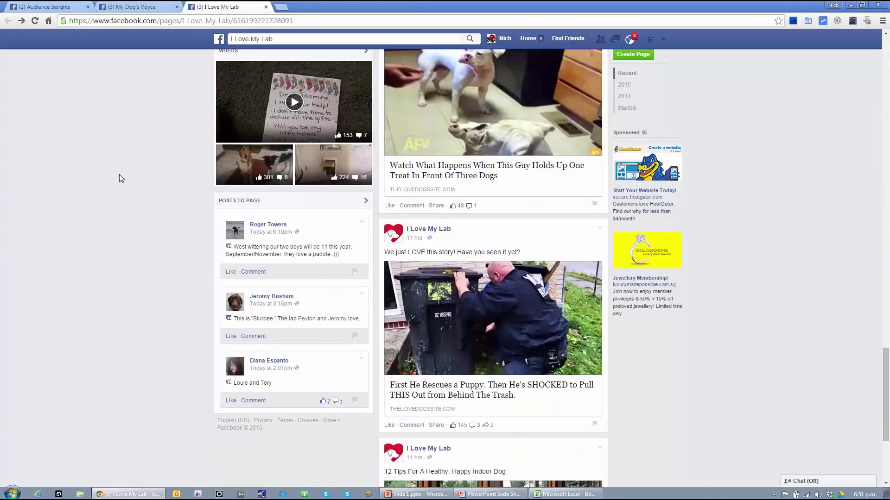
pyautogui.scroll(-6, 119, 178)
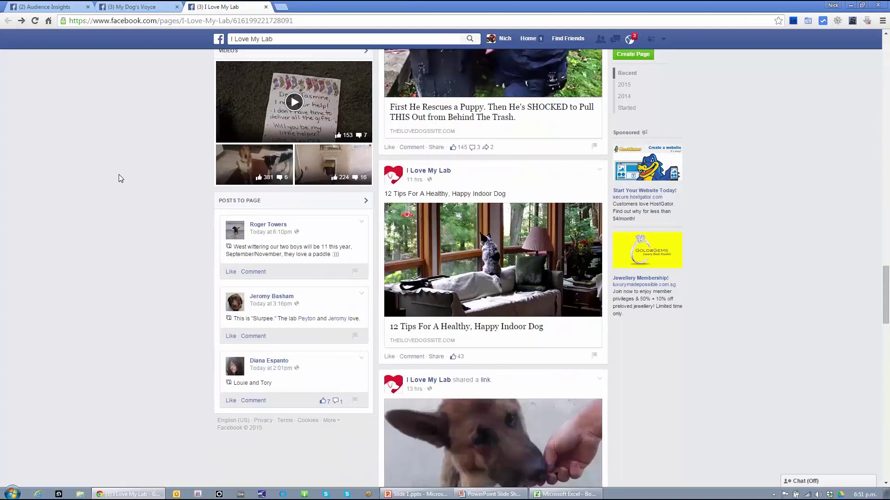
pyautogui.scroll(-3, 133, 201)
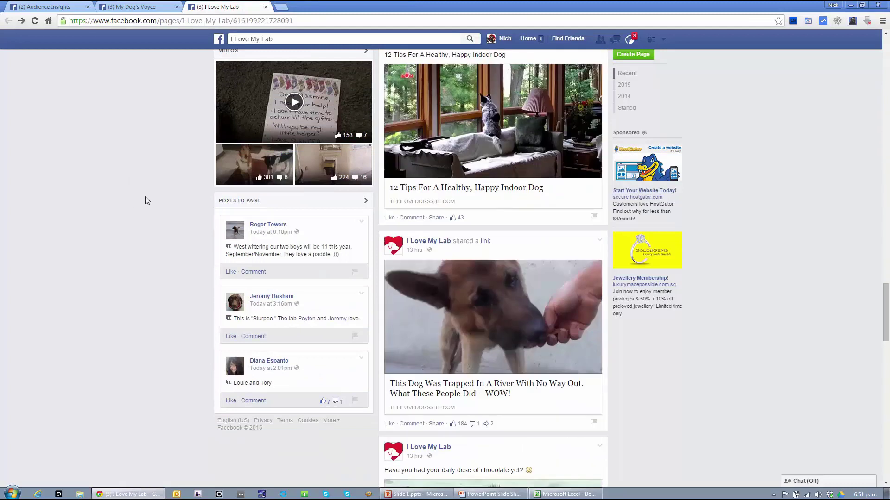
pyautogui.scroll(-4, 147, 200)
pyautogui.scroll(-1, 566, 278)
pyautogui.scroll(-2, 565, 278)
pyautogui.scroll(-3, 554, 330)
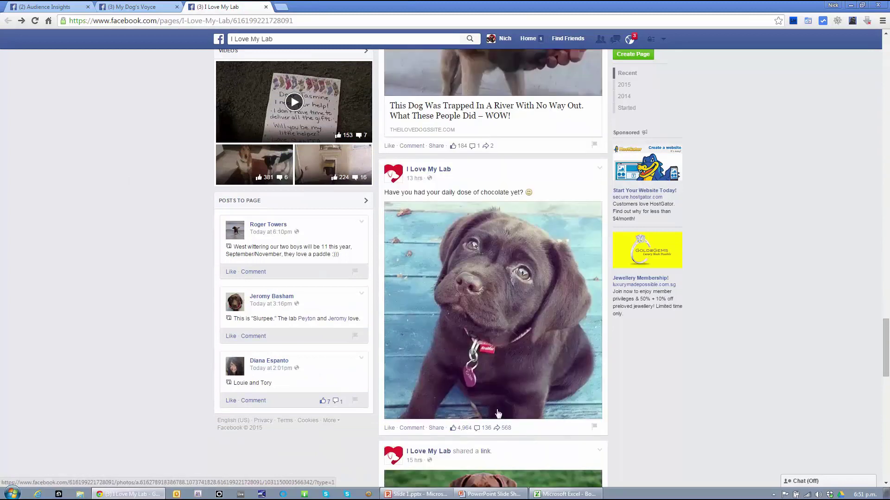
pyautogui.scroll(-3, 510, 309)
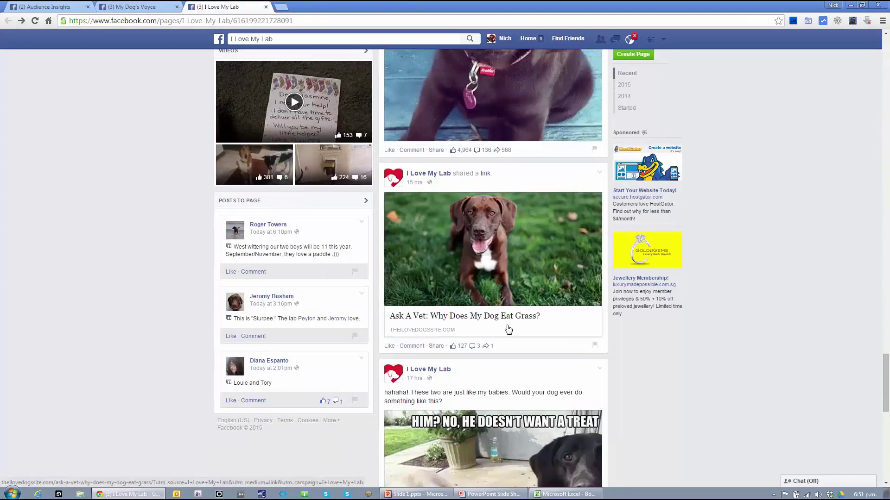
pyautogui.scroll(-3, 480, 363)
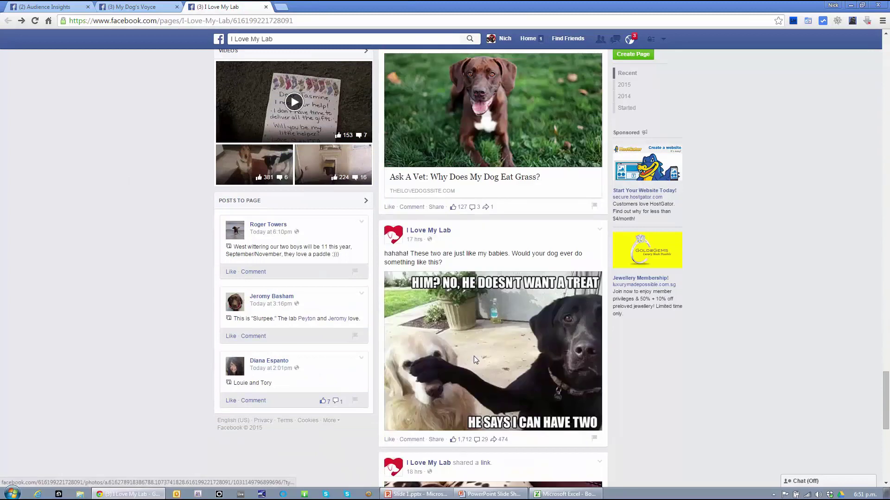
# Review the newer I Love My Lab posts again, comparing engagement on photo and link posts, and close the page's tab.
pyautogui.scroll(12, 486, 380)
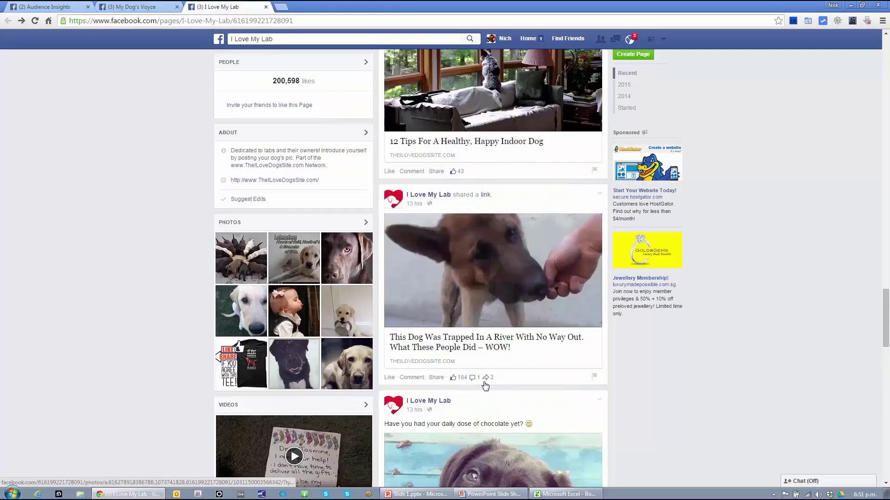
pyautogui.scroll(2, 486, 392)
pyautogui.scroll(5, 486, 393)
pyautogui.scroll(7, 482, 400)
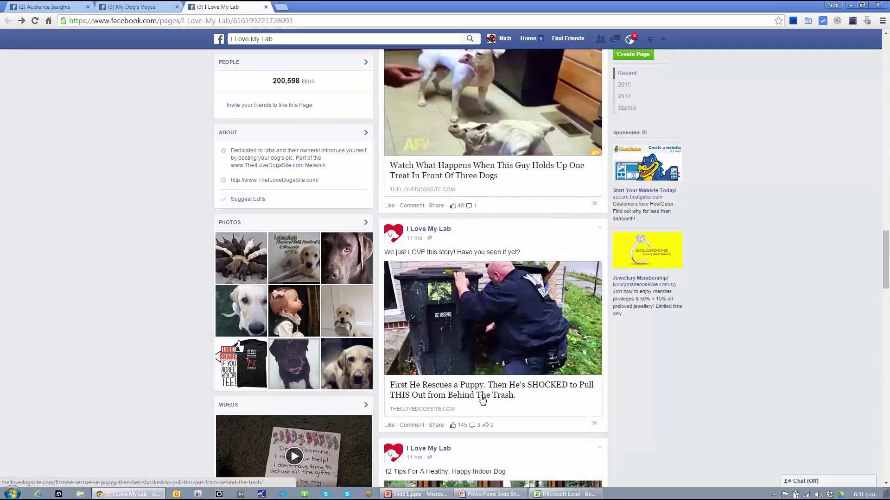
pyautogui.scroll(2, 481, 397)
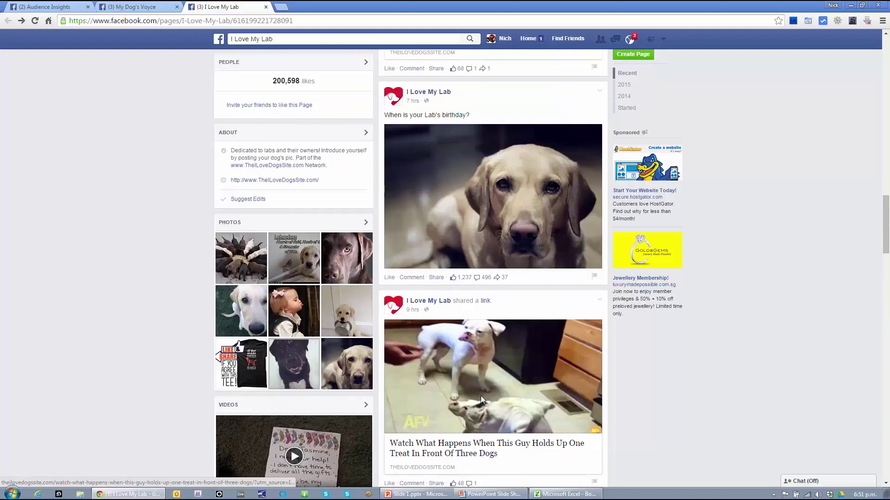
pyautogui.scroll(10, 481, 397)
pyautogui.scroll(2, 482, 398)
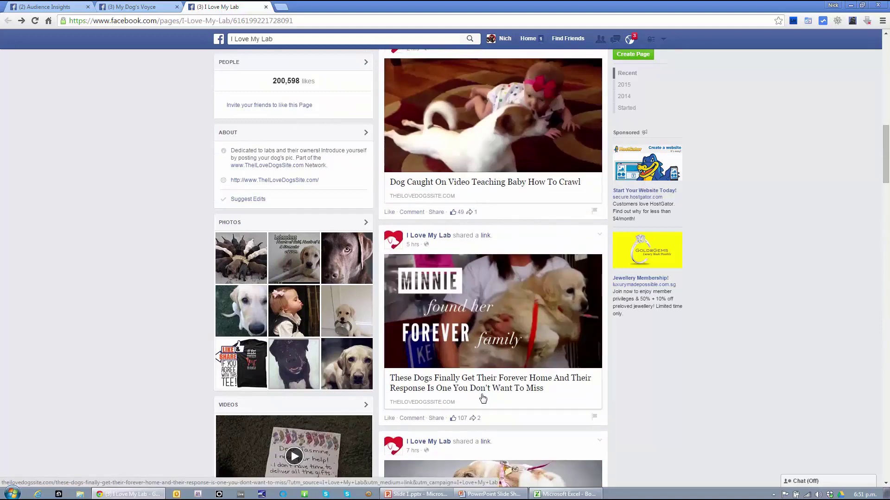
pyautogui.hotkey('ctrl', 'w')
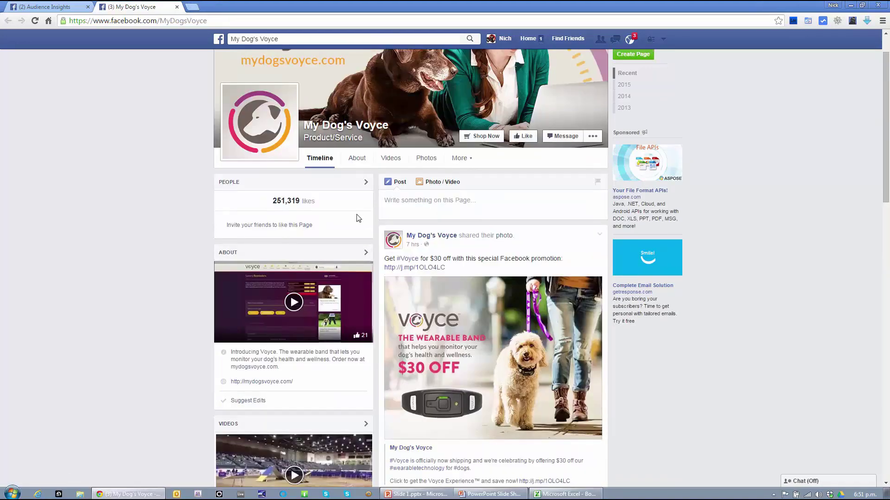
# Glance at the My Dog's Voyce page and add my dogs voyce as an interest in Audience Insights to check its audience.
pyautogui.scroll(-2, 356, 215)
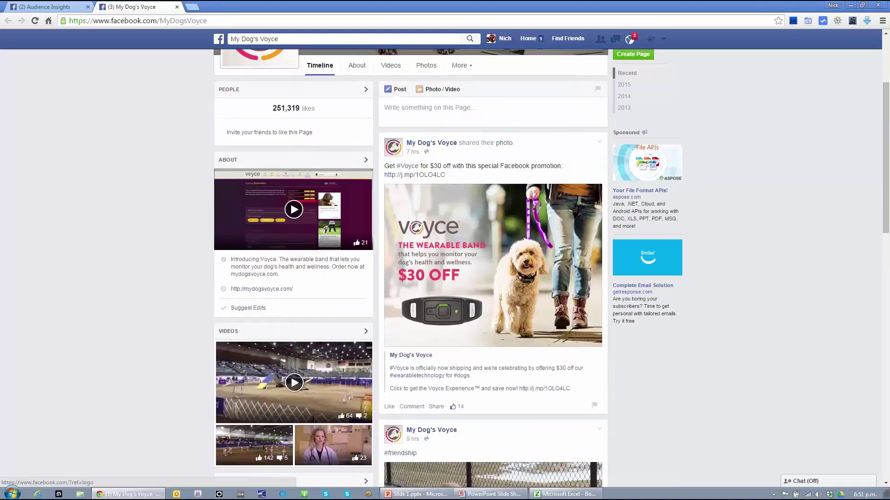
pyautogui.click(26, 4)
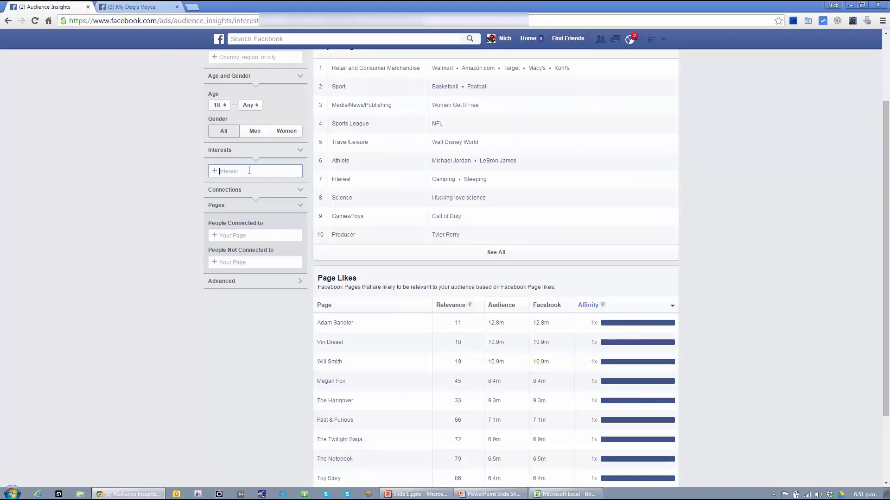
pyautogui.write('my dogs voy')
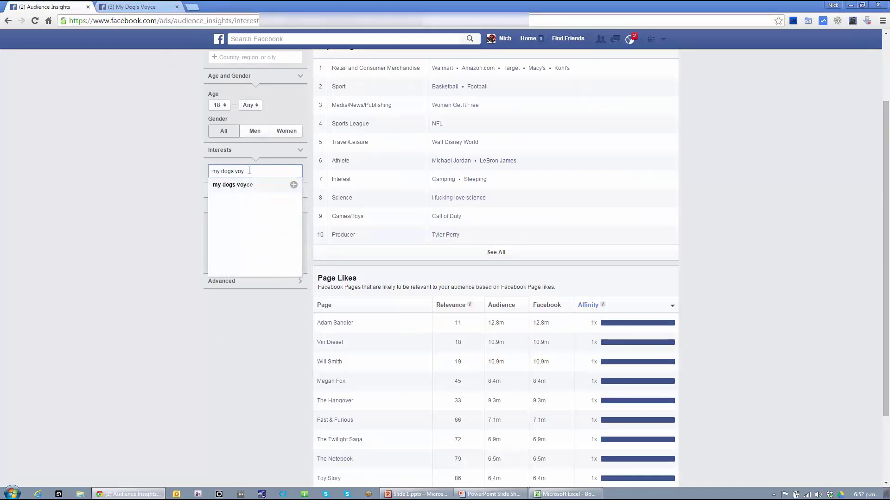
pyautogui.click(247, 185)
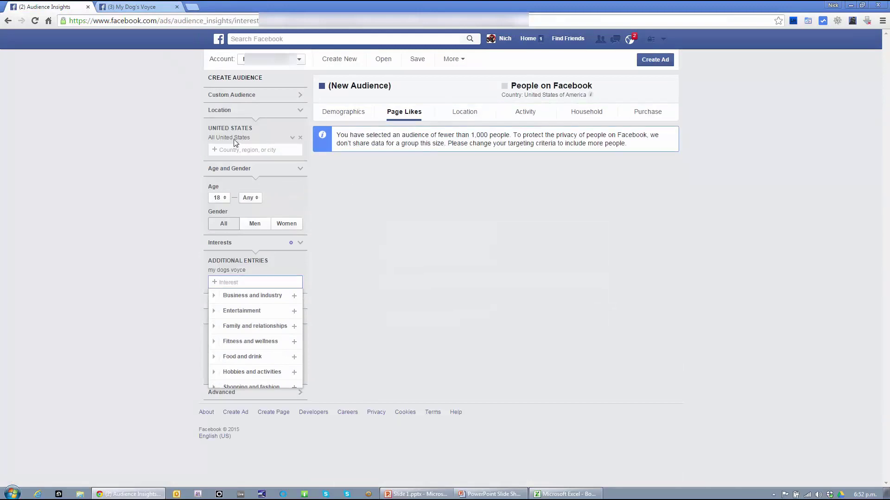
pyautogui.click(357, 211)
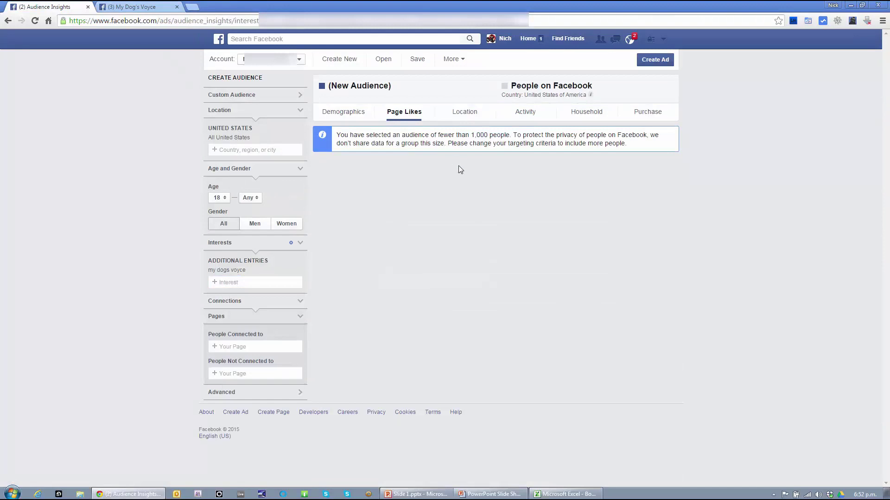
# Return to the My Dog's Voyce page, examine its timeline posts, and close its tab.
pyautogui.click(134, 6)
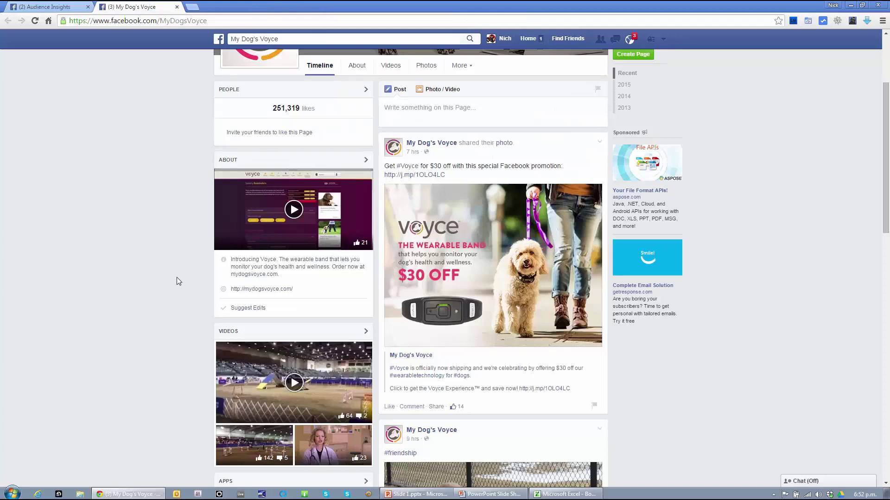
pyautogui.scroll(-6, 176, 278)
pyautogui.scroll(-10, 177, 281)
pyautogui.scroll(-13, 176, 277)
pyautogui.scroll(-10, 176, 281)
pyautogui.scroll(-5, 178, 277)
pyautogui.scroll(10, 178, 277)
pyautogui.click(177, 7)
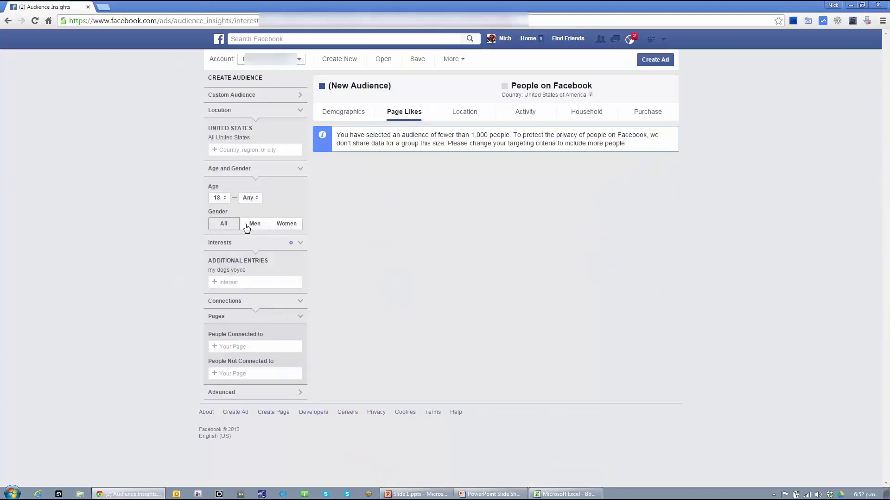
# Replace the my dogs voyce interest with Labrador Retriever and sort the page likes by affinity.
pyautogui.click(301, 272)
pyautogui.click(254, 266)
pyautogui.write('golden')
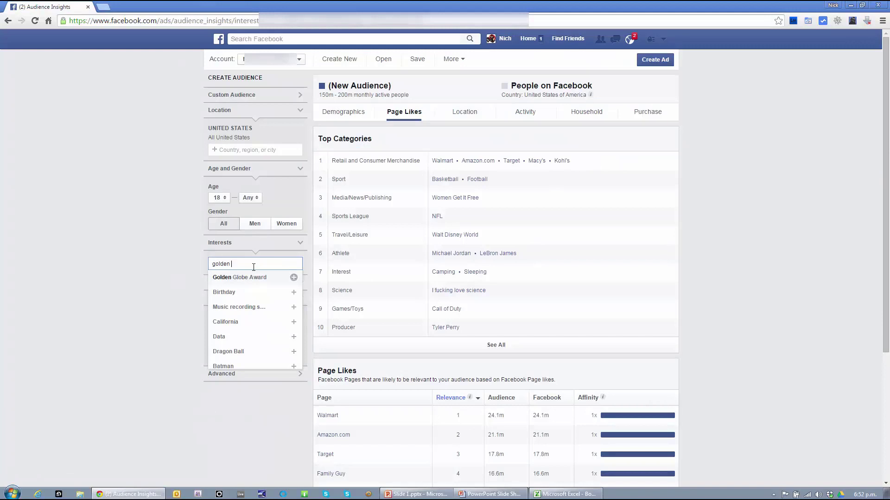
pyautogui.write('r')
pyautogui.click(243, 277)
pyautogui.scroll(-2, 113, 295)
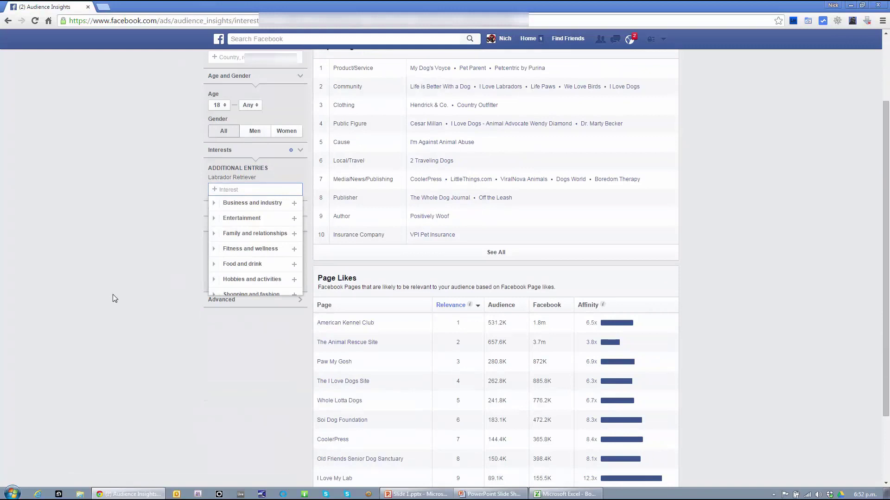
pyautogui.click(588, 306)
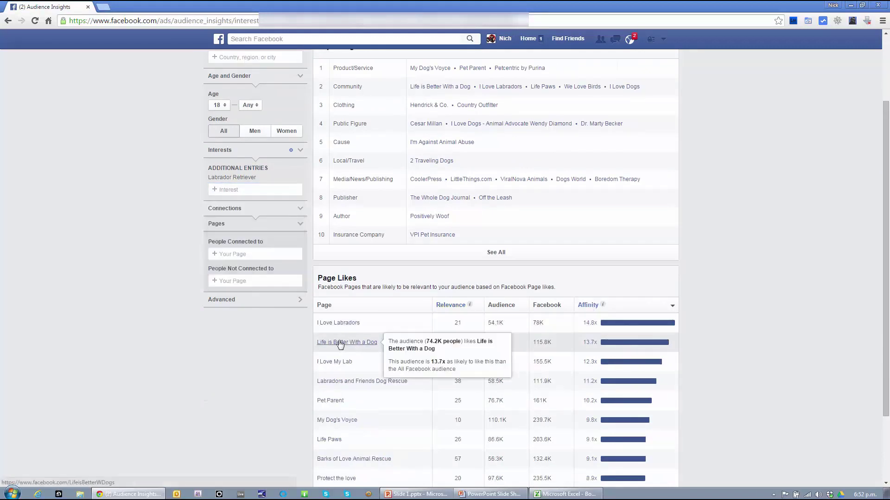
# Open the Life is Better With a Dog and Life Paws pages from the page likes list in new tabs.
pyautogui.middleClick(376, 347)
pyautogui.scroll(-1, 408, 401)
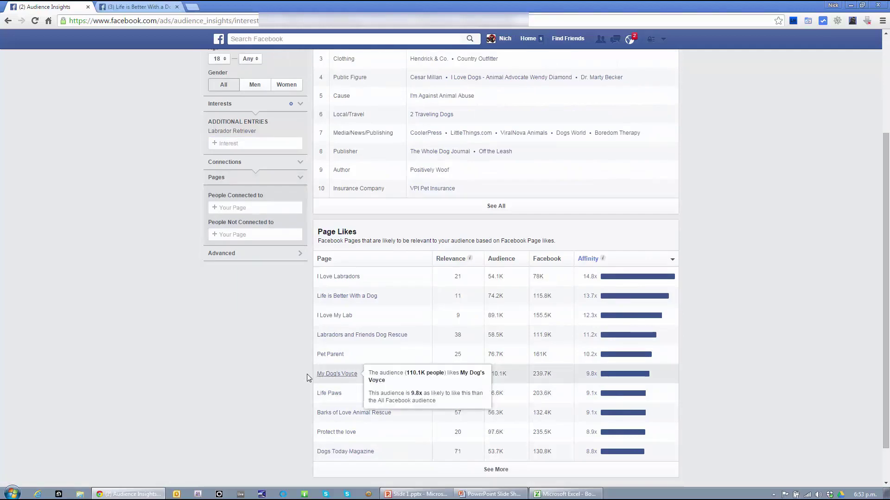
pyautogui.click(329, 393)
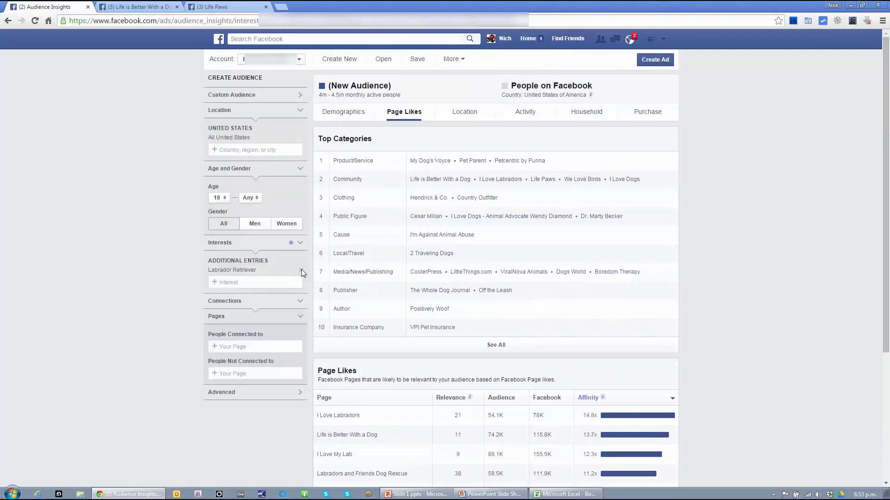
# Set Pit bull as the audience interest in place of Labrador Retriever and open the I Love My Pit Bull page in a new tab.
pyautogui.click(242, 264)
pyautogui.write('pitbull')
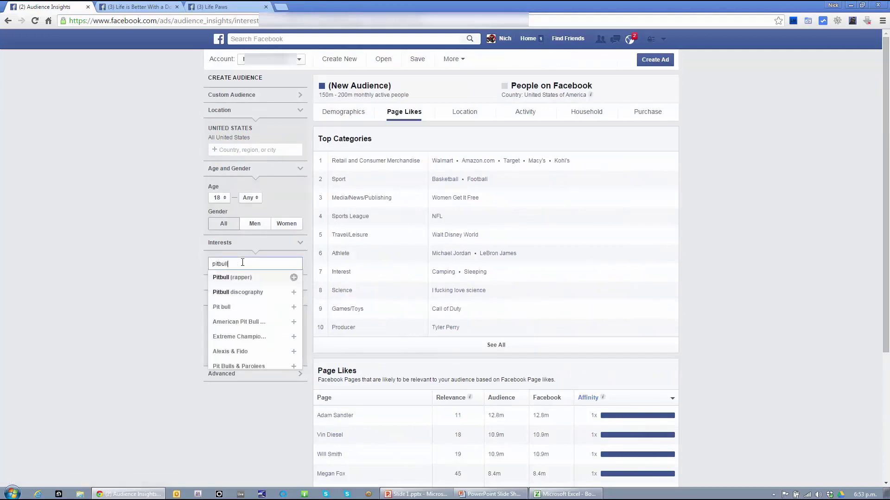
pyautogui.click(231, 306)
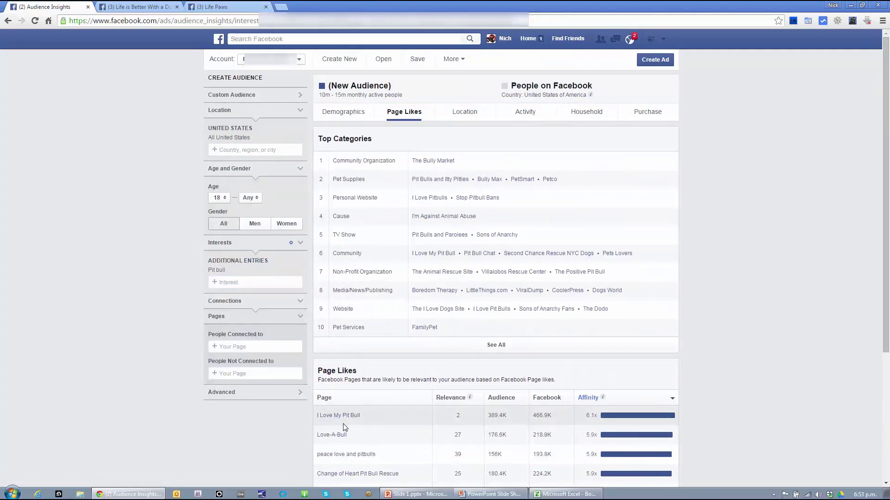
pyautogui.middleClick(358, 417)
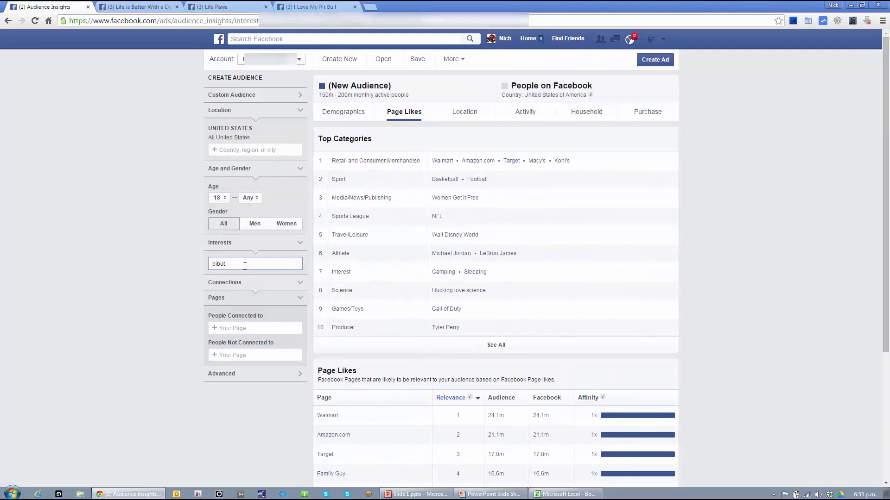
# Replace the Pit bull interest with American Pit Bull Terrier.
pyautogui.write('pibu')
pyautogui.write('tbull')
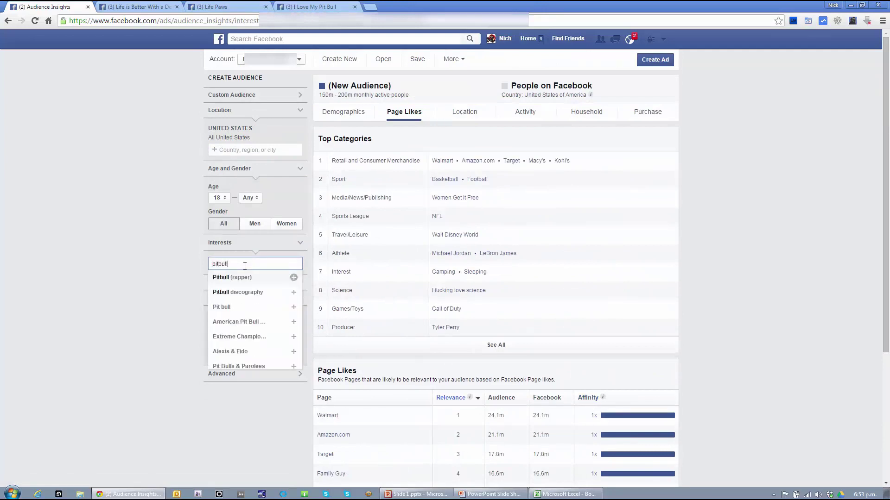
pyautogui.press('Return')
pyautogui.click(298, 270)
pyautogui.write('pitbull')
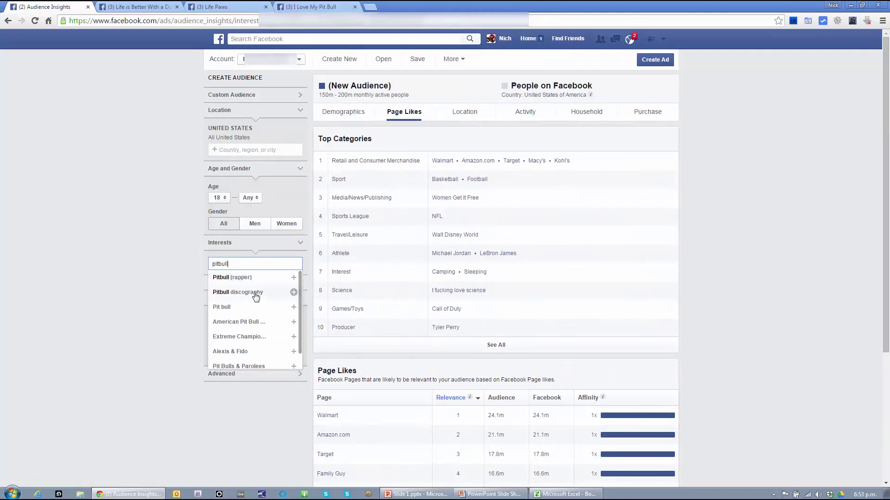
pyautogui.click(252, 322)
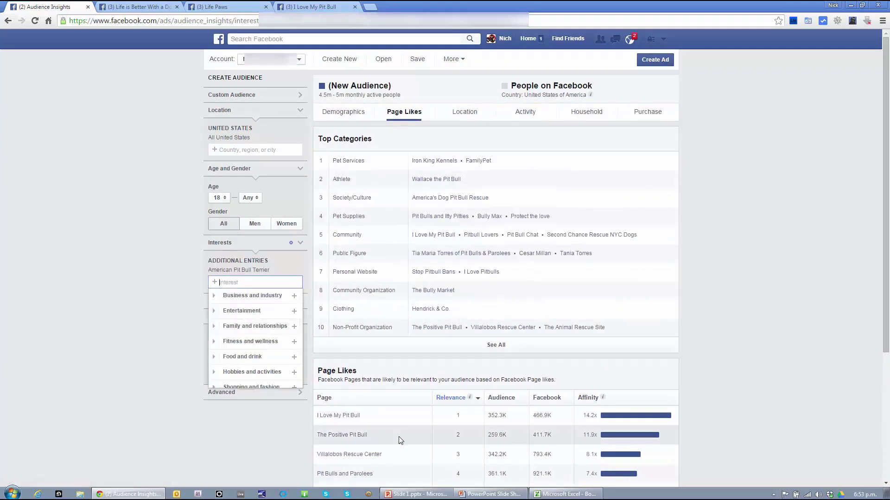
# Add i love my pit bull as an interest and remove American Pit Bull Terrier.
pyautogui.moveTo(367, 416); pyautogui.dragTo(318, 419)
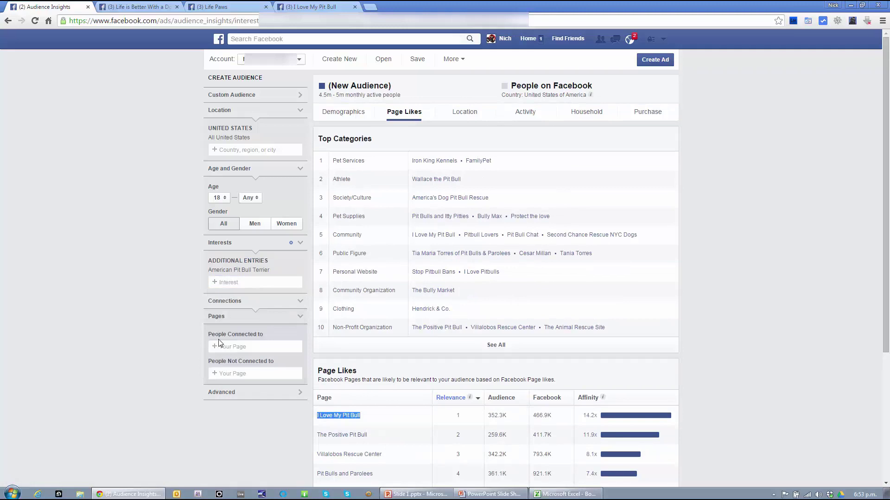
pyautogui.click(254, 284)
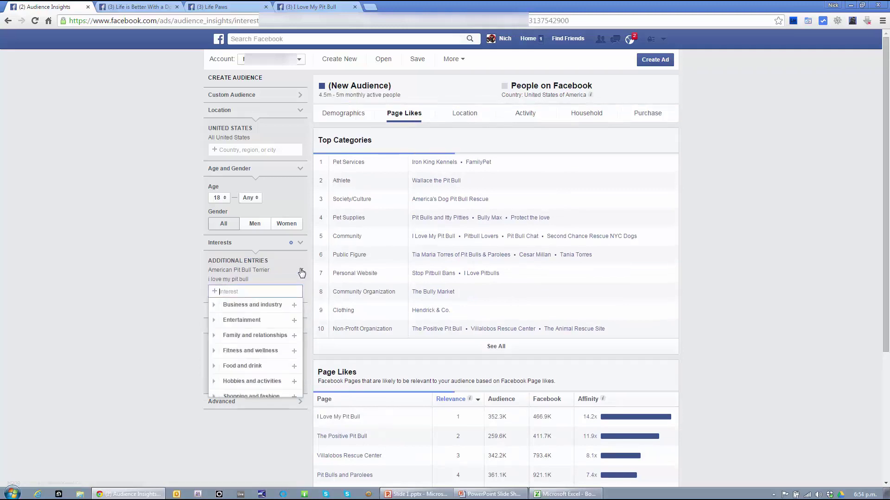
pyautogui.click(301, 271)
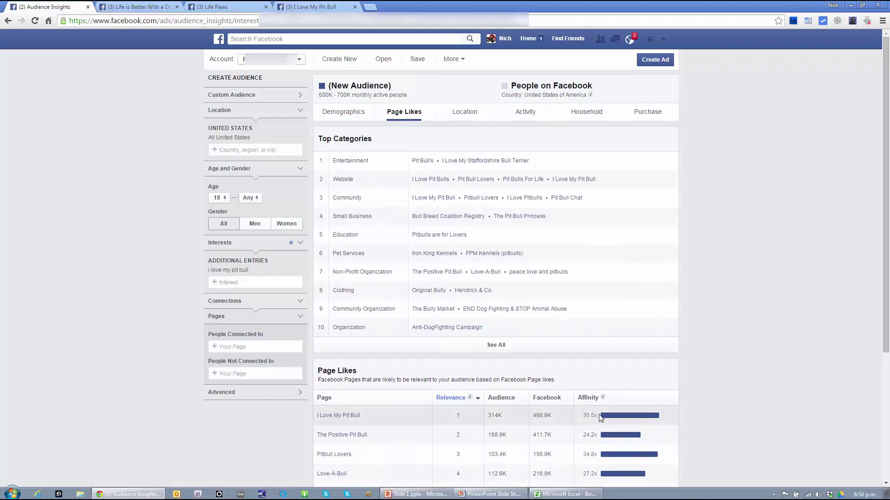
# Sort the page likes by affinity and open the My Pit Bull Is My Hero page in a new tab.
pyautogui.click(593, 398)
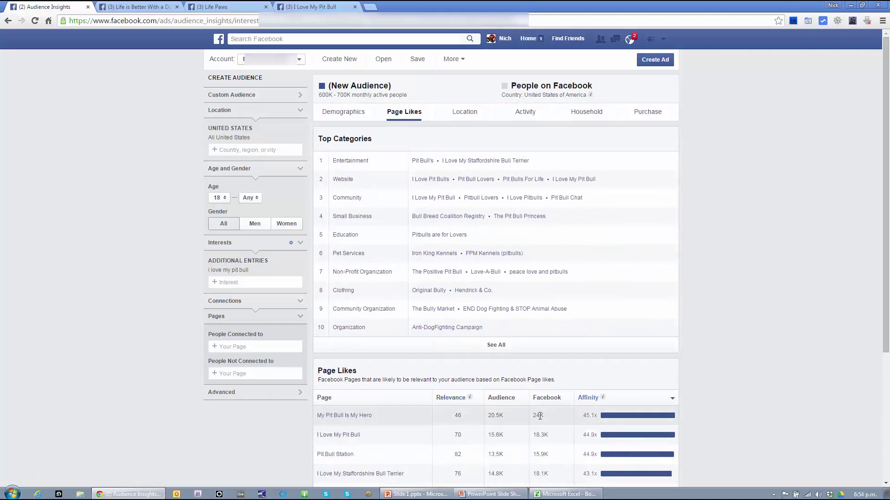
pyautogui.middleClick(358, 416)
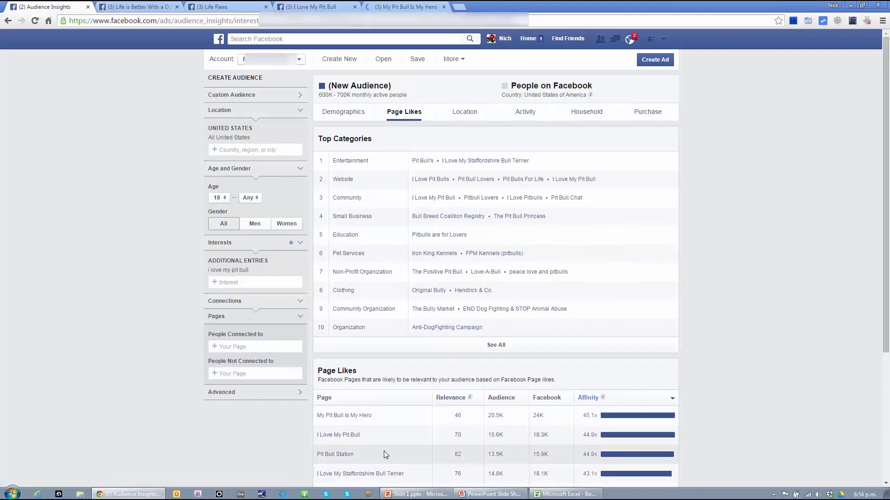
# Add my pit bull is family as an interest and remove i love my pit bull.
pyautogui.click(243, 282)
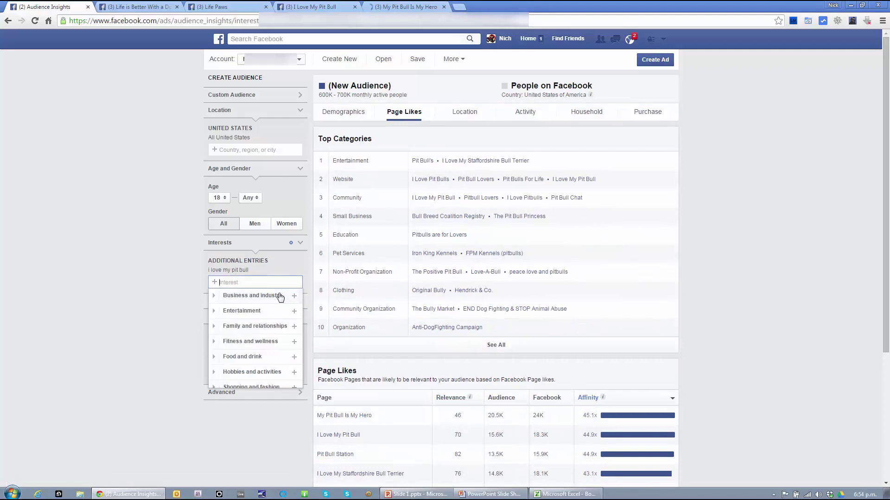
pyautogui.write('My Pit Bull Is')
pyautogui.click(256, 297)
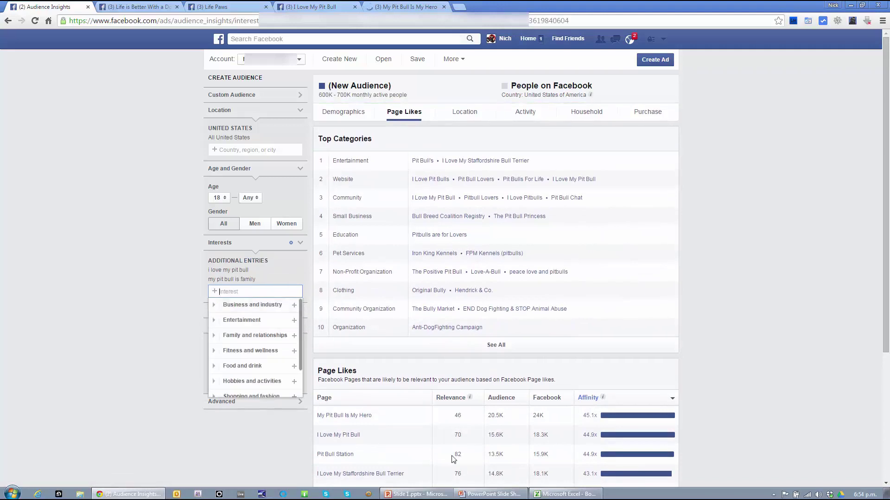
pyautogui.click(271, 277)
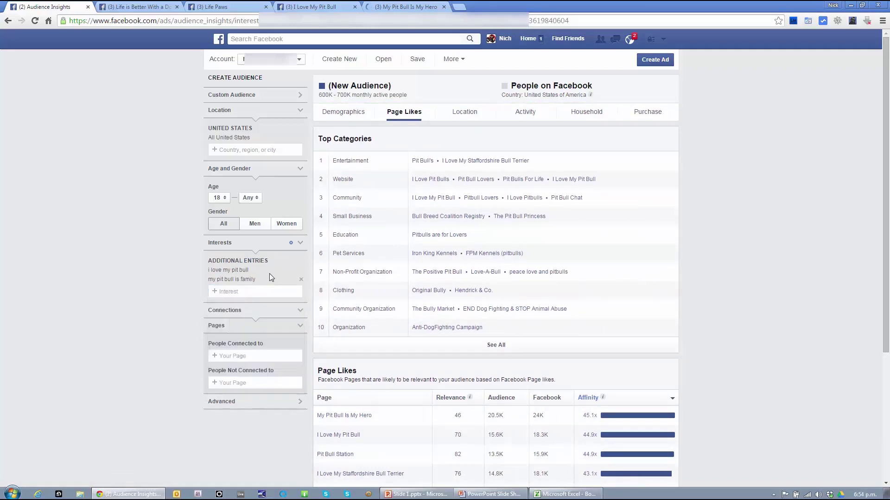
pyautogui.click(302, 271)
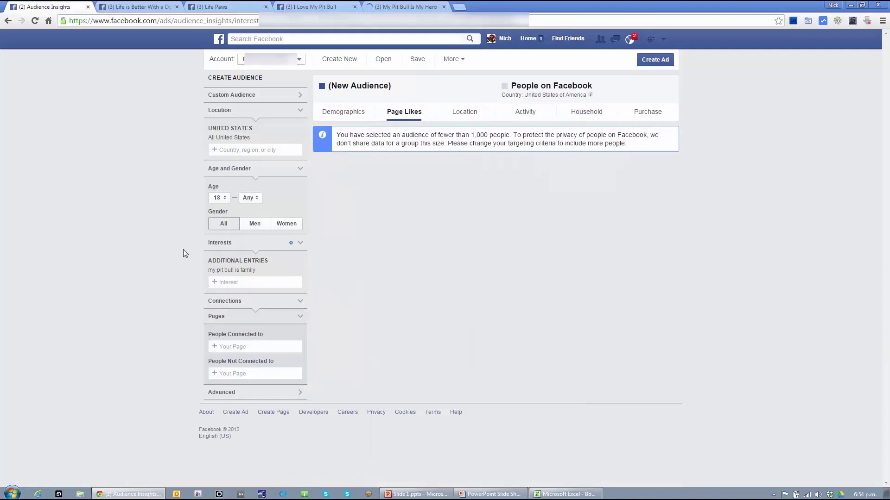
# Remove the my pit bull is family interest from the audience.
pyautogui.click(302, 270)
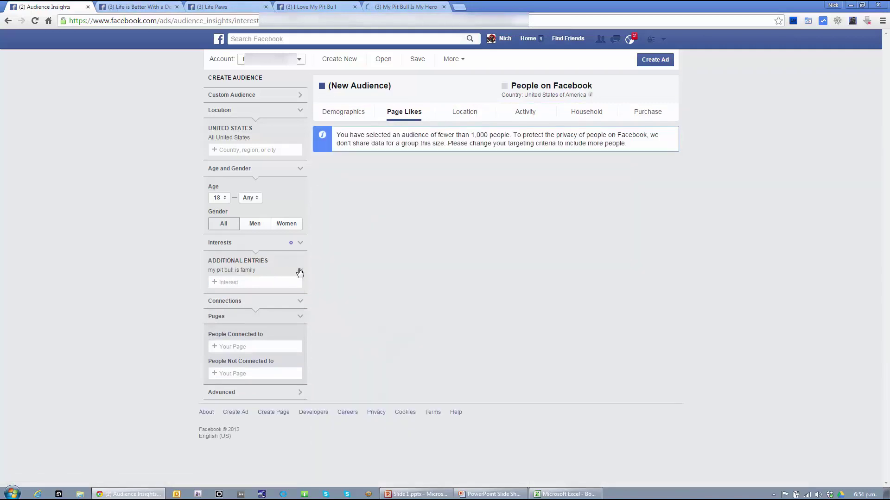
pyautogui.click(300, 272)
pyautogui.click(299, 272)
pyautogui.click(299, 272)
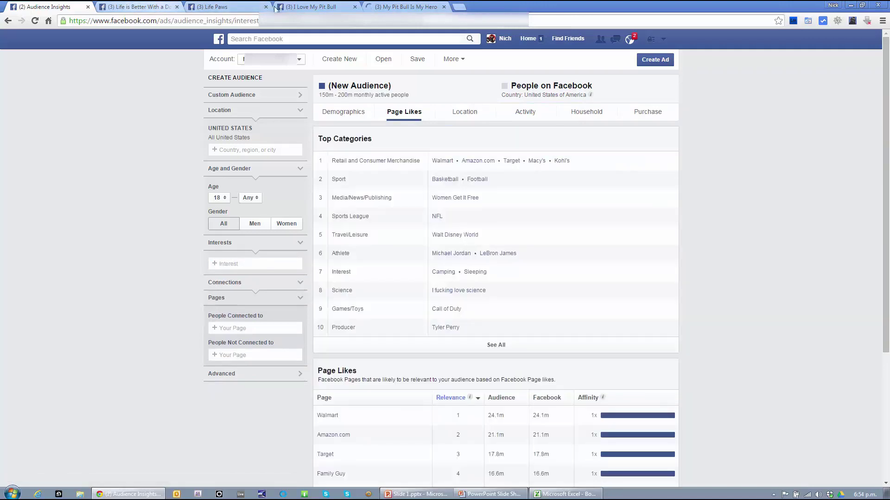
# Examine the timeline posts on the Life Paws page for likes, comments and shares.
pyautogui.click(217, 7)
pyautogui.scroll(-5, 194, 227)
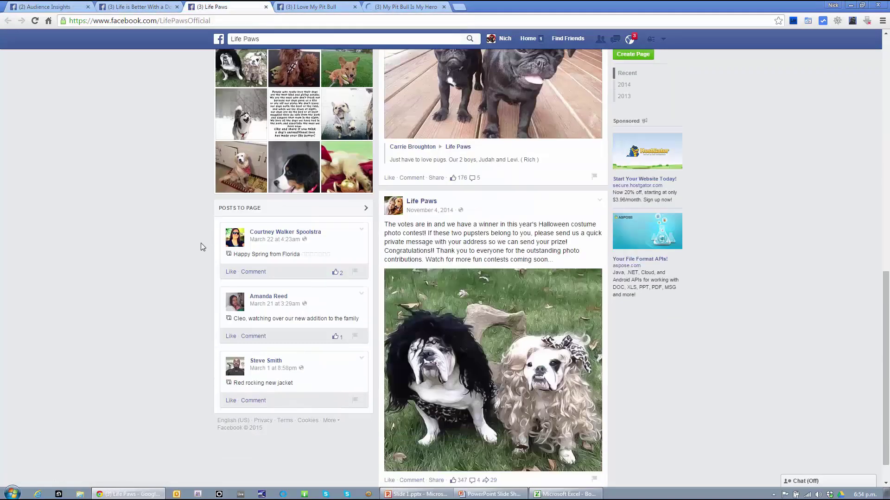
pyautogui.scroll(-4, 201, 247)
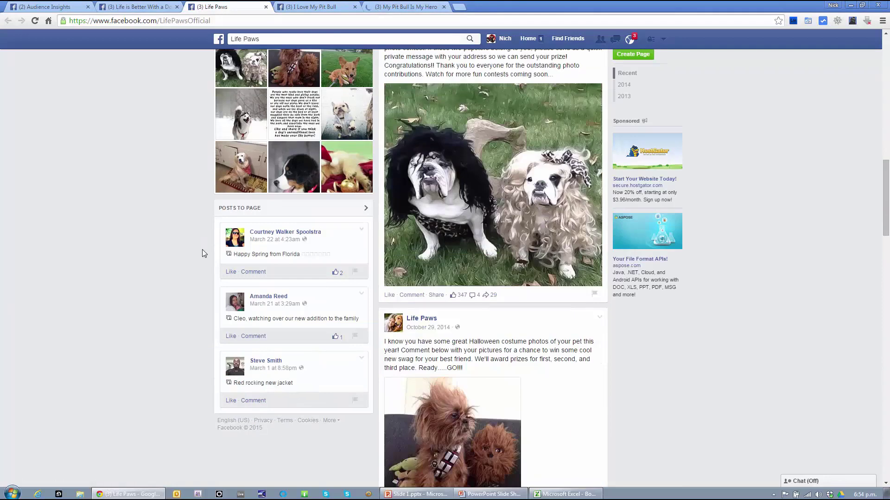
pyautogui.scroll(-4, 257, 263)
pyautogui.scroll(-3, 486, 353)
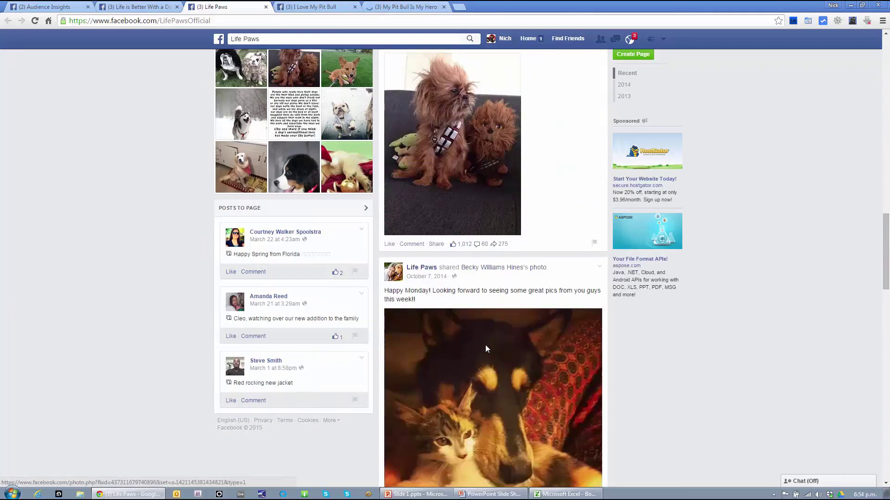
pyautogui.scroll(-2, 488, 357)
pyautogui.scroll(4, 488, 358)
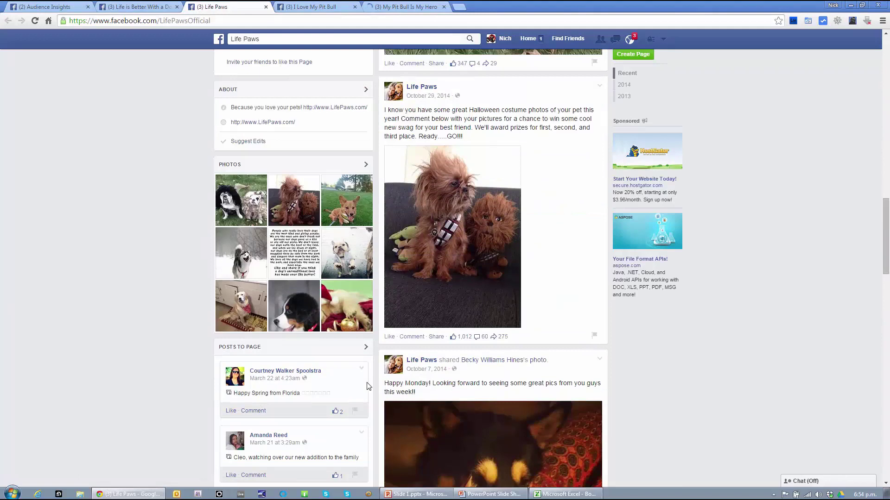
pyautogui.scroll(-2, 540, 274)
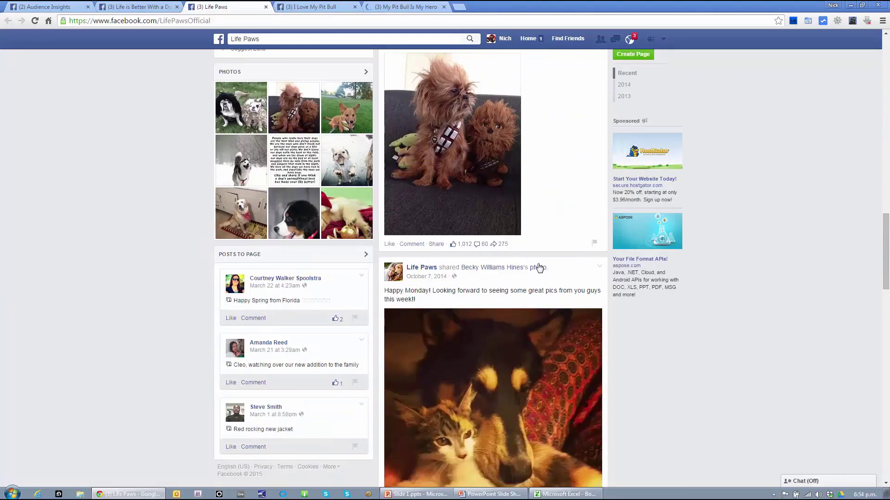
pyautogui.scroll(-8, 464, 353)
pyautogui.scroll(-5, 472, 364)
pyautogui.scroll(-8, 474, 366)
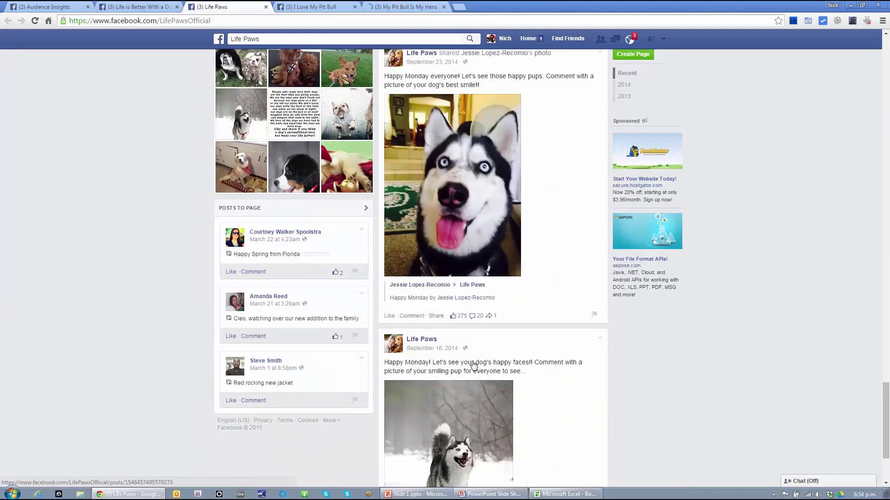
pyautogui.scroll(-3, 445, 318)
pyautogui.scroll(-3, 498, 349)
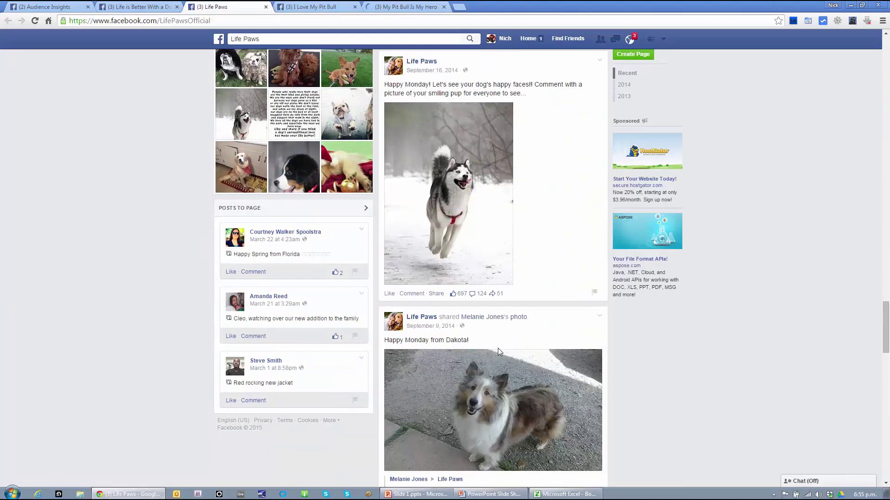
pyautogui.scroll(-4, 498, 349)
pyautogui.scroll(-4, 499, 358)
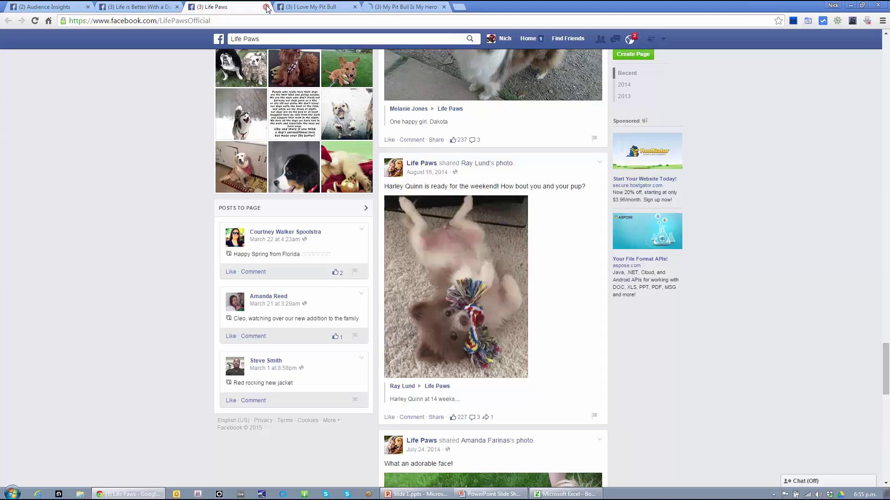
# Return to Audience Insights, add Amon Amarth as an interest, and sort the page likes by affinity.
pyautogui.click(46, 7)
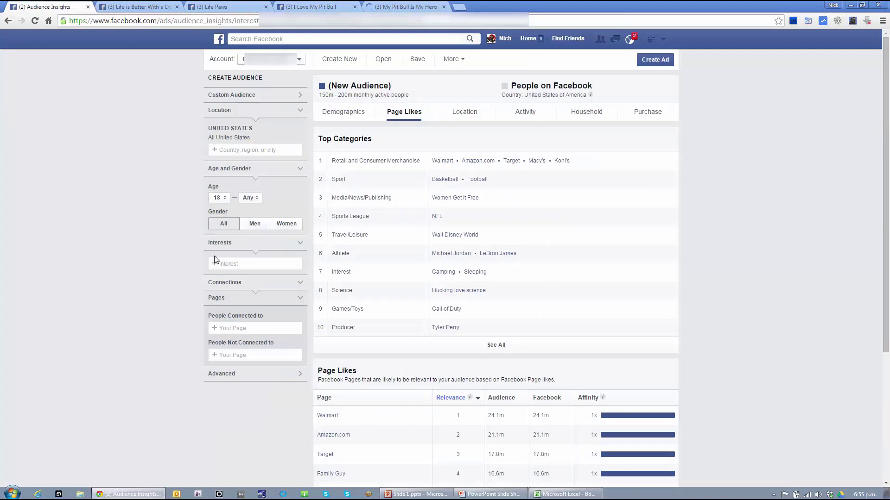
pyautogui.click(268, 264)
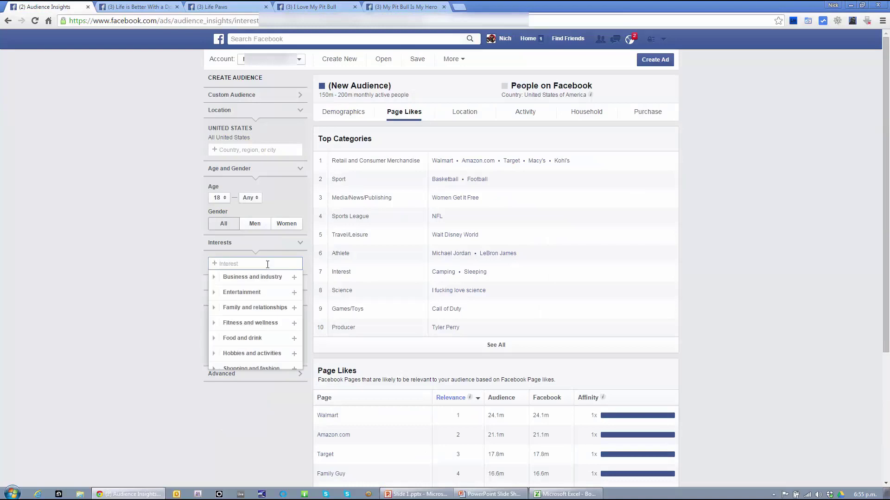
pyautogui.write('amon am')
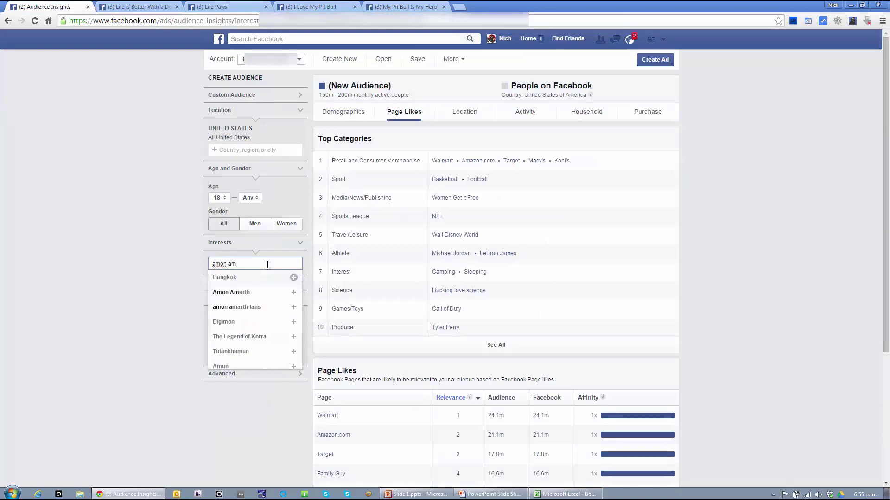
pyautogui.click(241, 291)
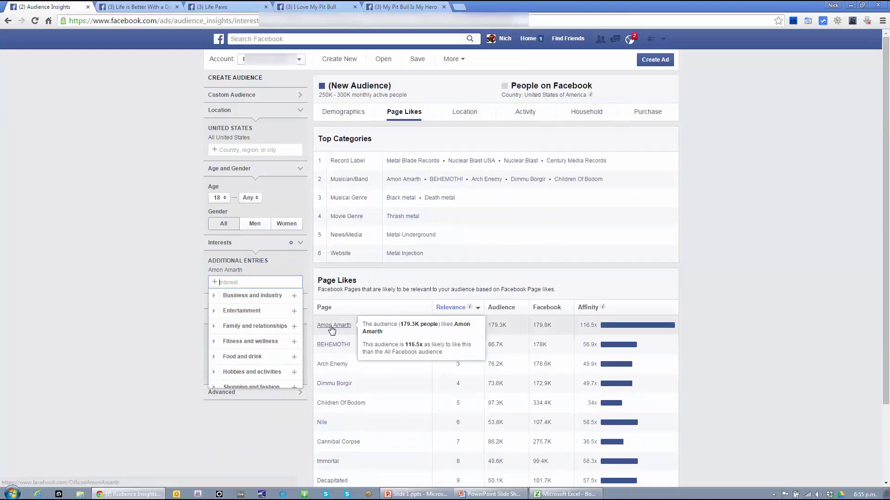
pyautogui.moveTo(583, 323)
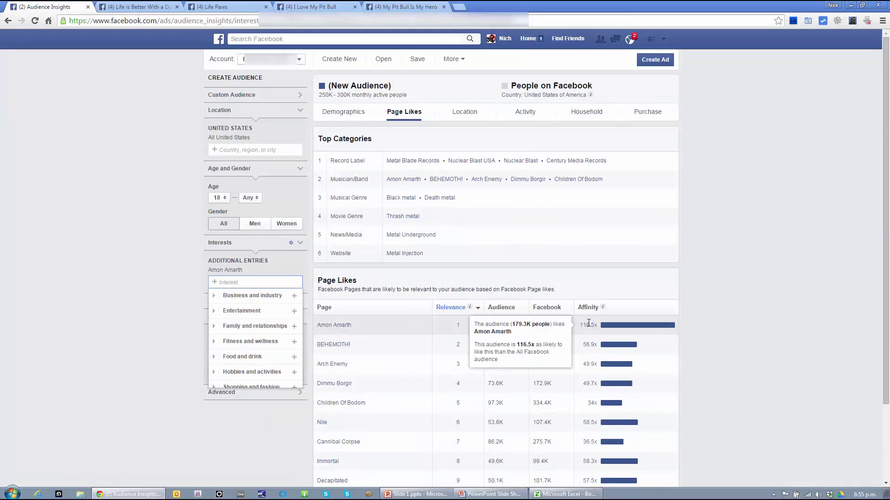
pyautogui.click(588, 308)
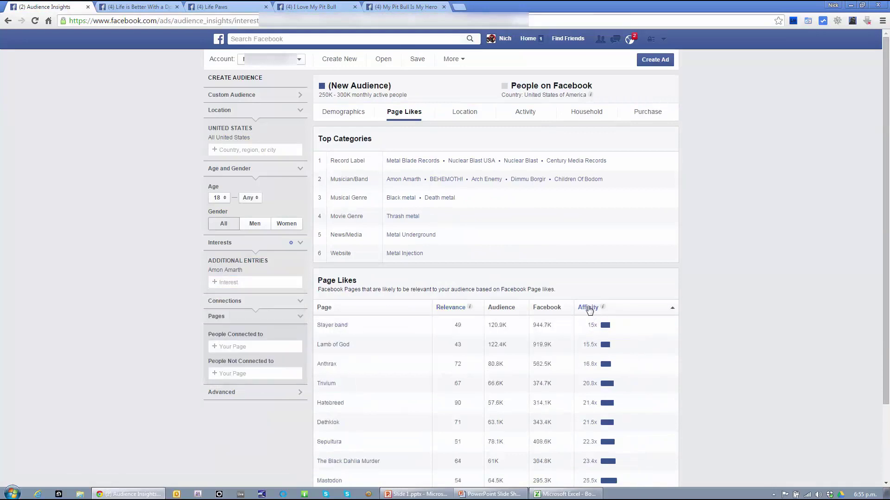
# Replace the Amon Amarth interest with Ensiferum and check the affinity of its related pages, such as Equilibrium and Wintersun.
pyautogui.moveTo(323, 349)
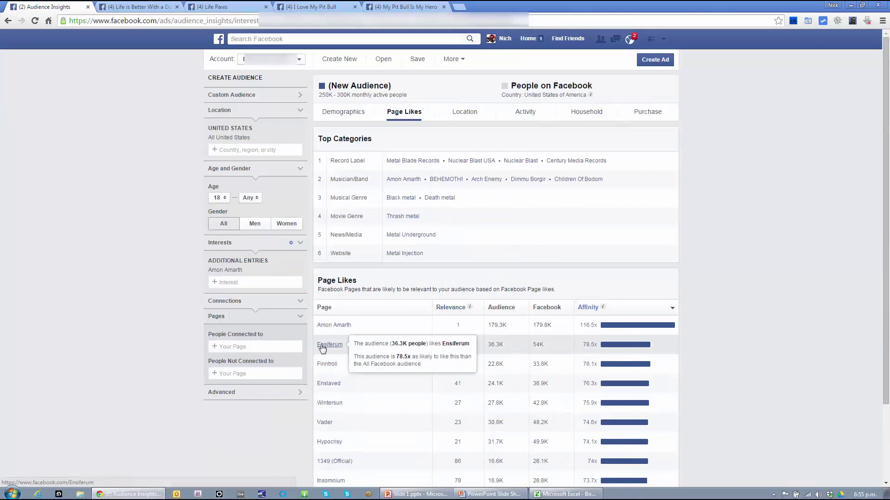
pyautogui.moveTo(343, 345); pyautogui.dragTo(317, 348)
pyautogui.hotkey('ctrl', 'c')
pyautogui.click(242, 281)
pyautogui.click(292, 269)
pyautogui.click(248, 264)
pyautogui.hotkey('ctrl', 'v')
pyautogui.press('Return')
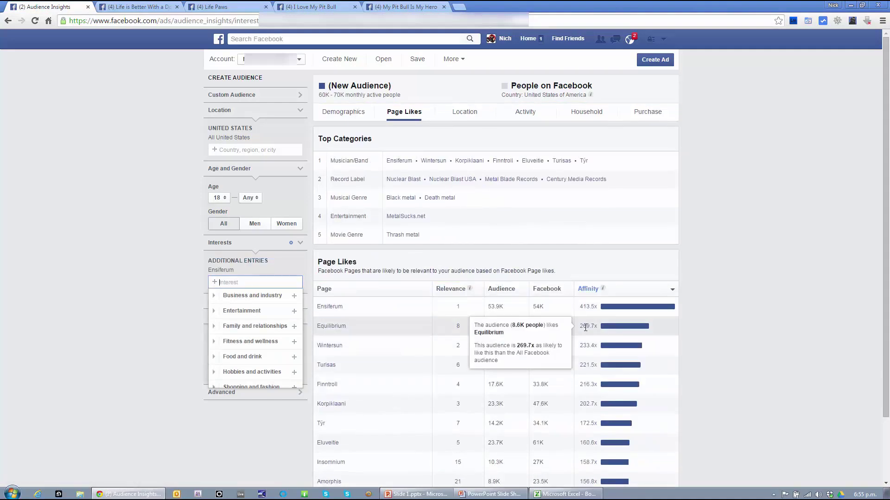
pyautogui.moveTo(331, 328)
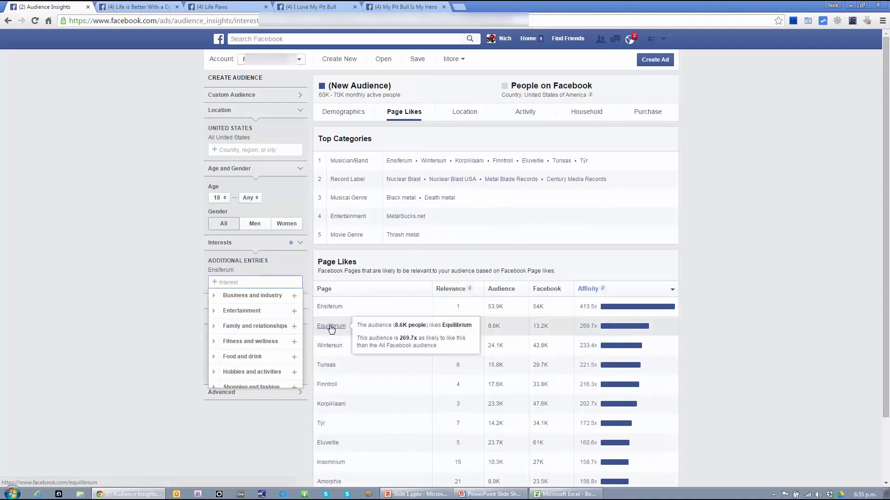
pyautogui.moveTo(330, 352)
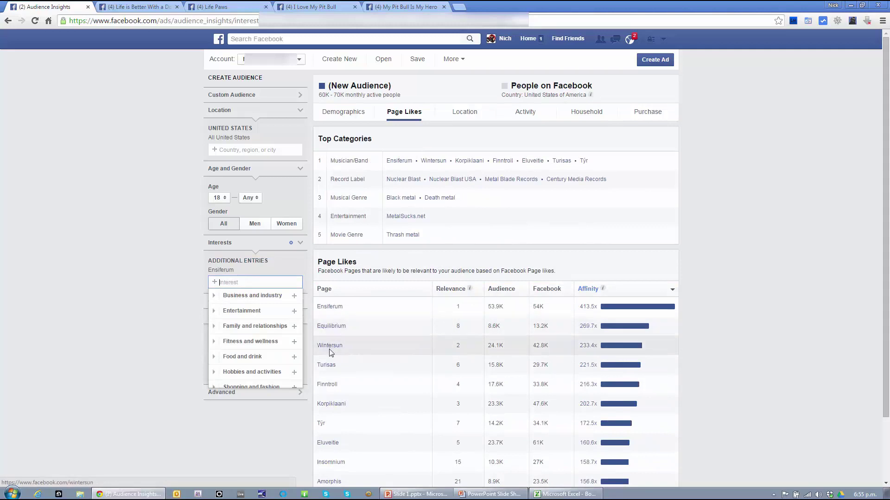
# Open the Equilibrium, Wintersun, Turisas and Finntroll pages from the page likes in separate tabs.
pyautogui.moveTo(328, 369)
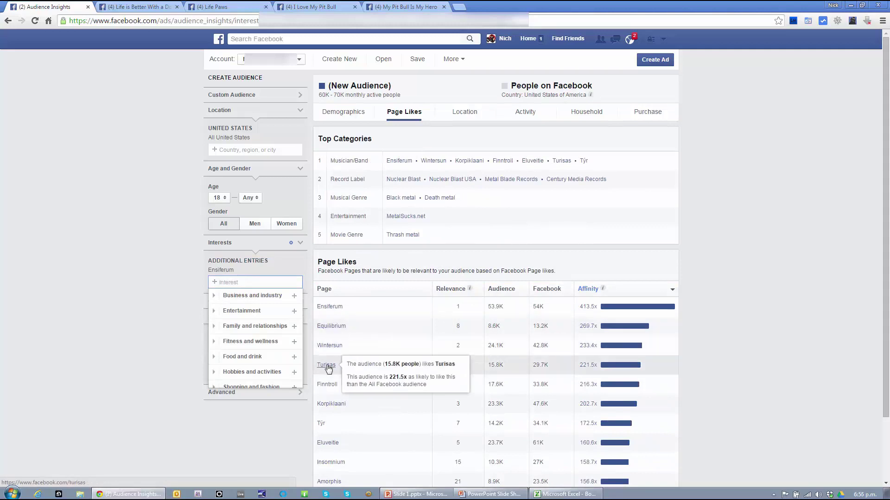
pyautogui.middleClick(330, 326)
pyautogui.middleClick(329, 346)
pyautogui.middleClick(326, 365)
pyautogui.middleClick(327, 384)
# Examine the Equilibrium page's likes and the engagement on its timeline posts.
pyautogui.click(481, 5)
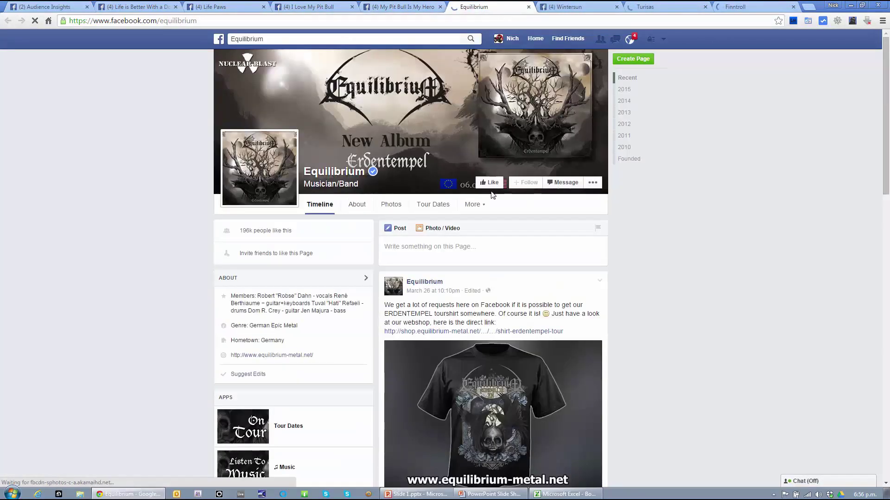
pyautogui.scroll(-4, 334, 268)
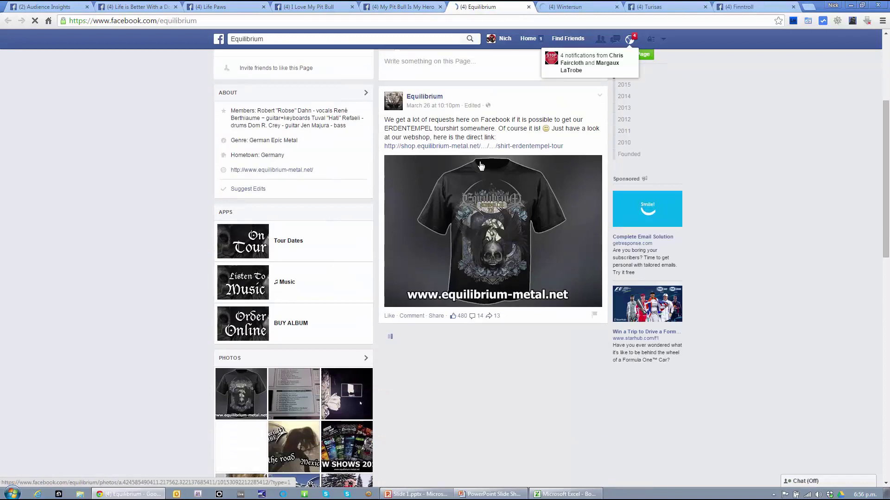
pyautogui.scroll(-7, 476, 278)
pyautogui.scroll(11, 471, 298)
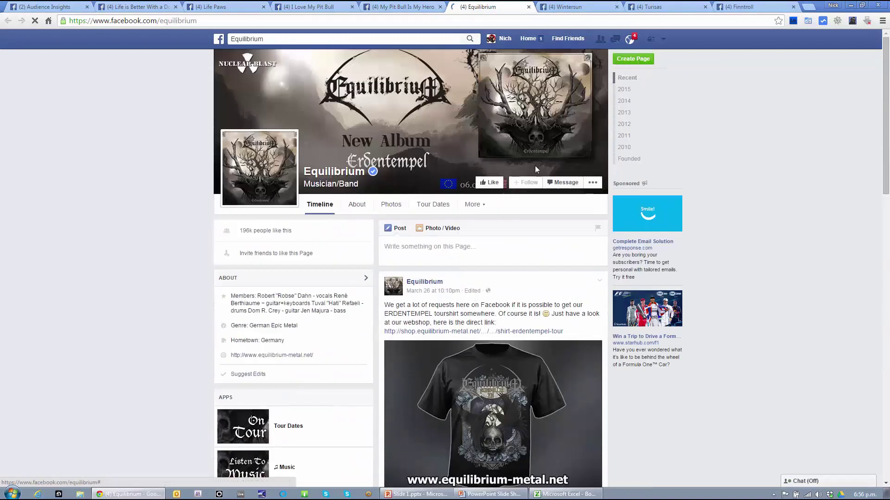
# Glance over the Wintersun, Turisas and Finntroll pages, closing each band page, and return to Audience Insights.
pyautogui.click(528, 6)
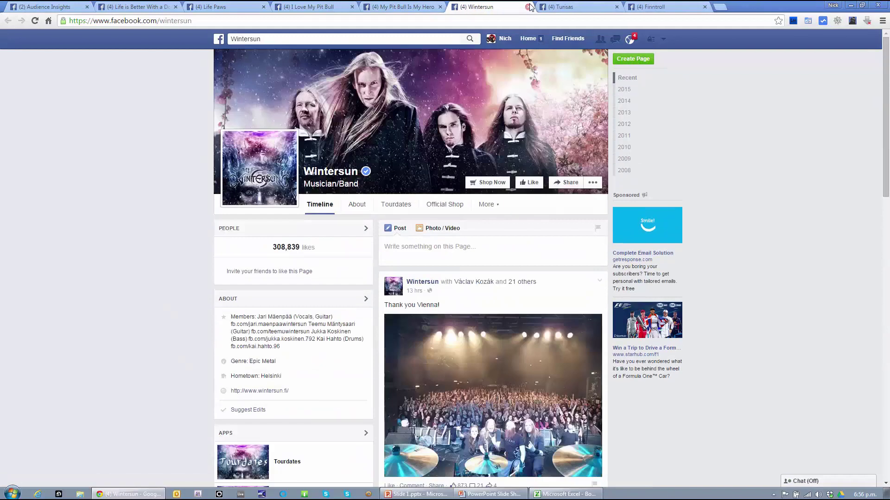
pyautogui.click(529, 7)
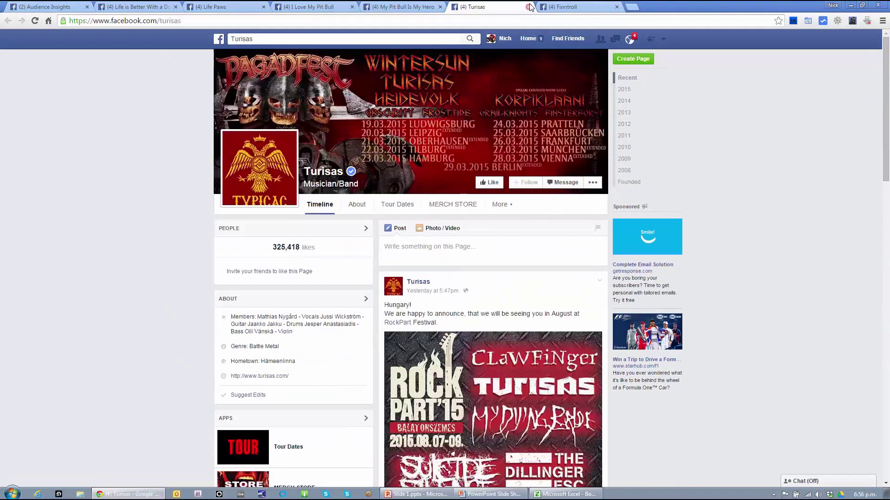
pyautogui.click(529, 7)
pyautogui.click(528, 6)
pyautogui.click(48, 6)
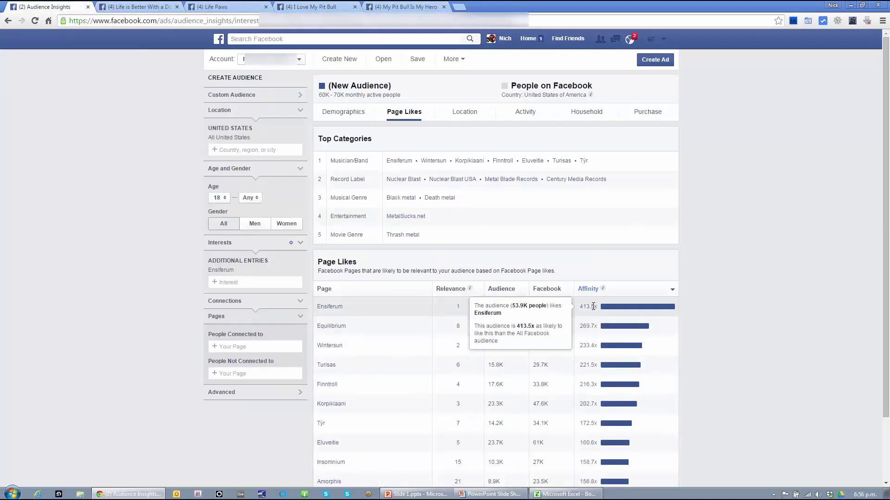
# Review the affinity scores of the pages liked by the Ensiferum audience.
pyautogui.scroll(-3, 570, 352)
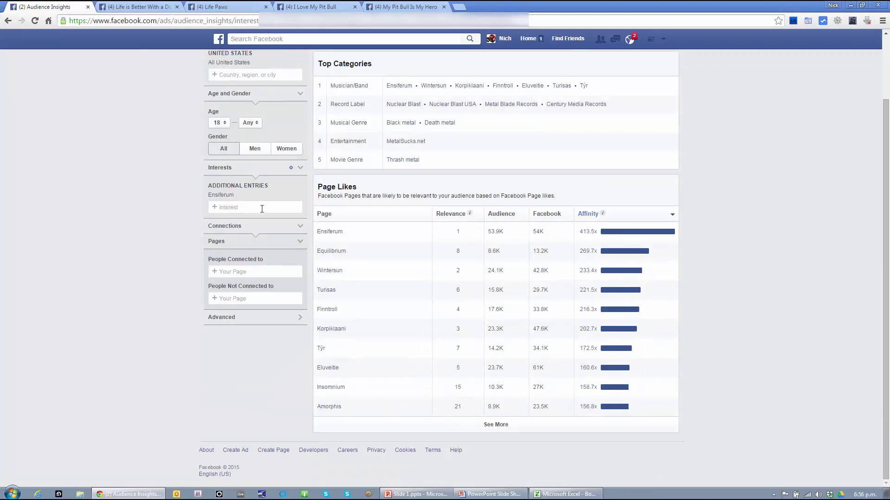
pyautogui.moveTo(341, 259)
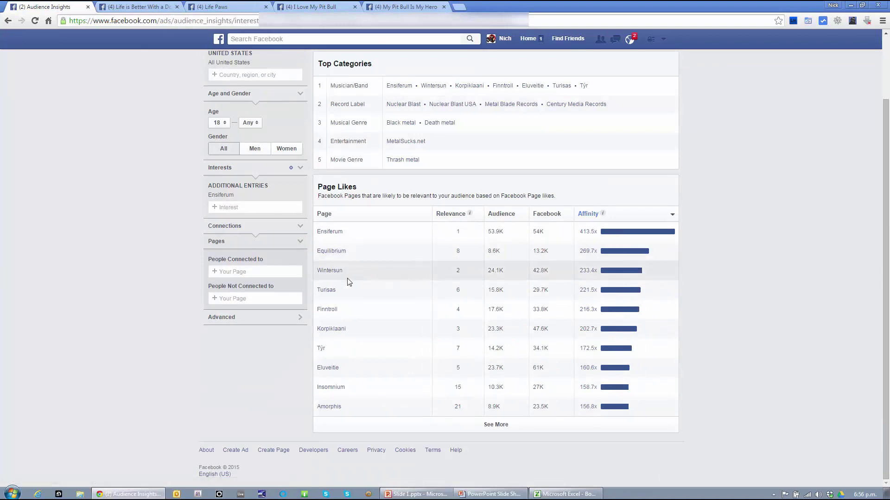
pyautogui.moveTo(590, 269)
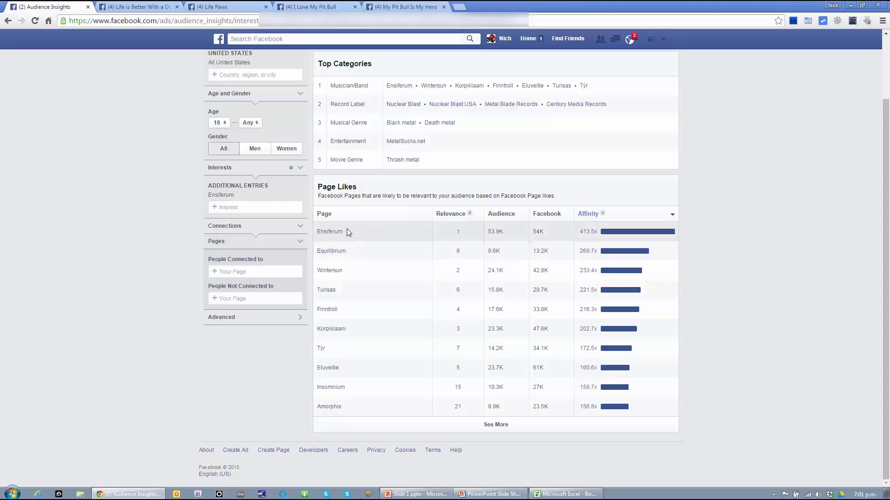
# Narrow the Ensiferum audience to women aged 22 to 35.
pyautogui.click(220, 128)
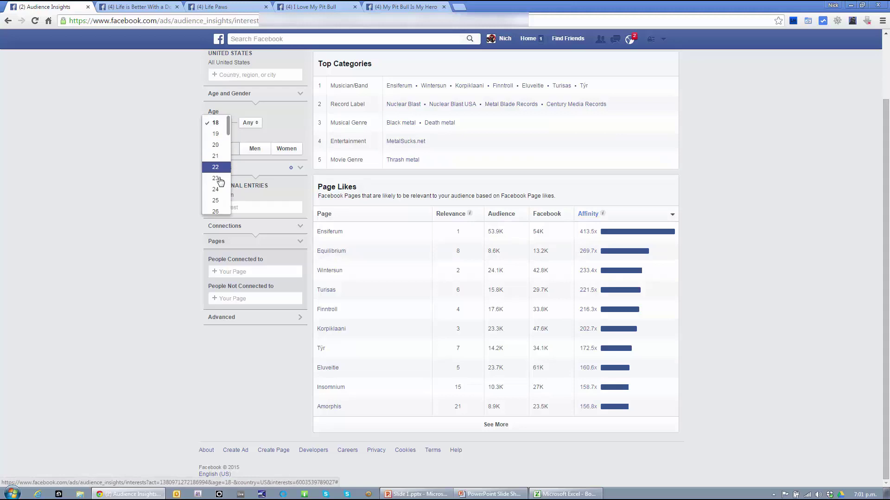
pyautogui.click(231, 163)
pyautogui.click(249, 123)
pyautogui.scroll(-2, 248, 199)
pyautogui.scroll(-1, 249, 195)
pyautogui.click(248, 185)
pyautogui.click(286, 148)
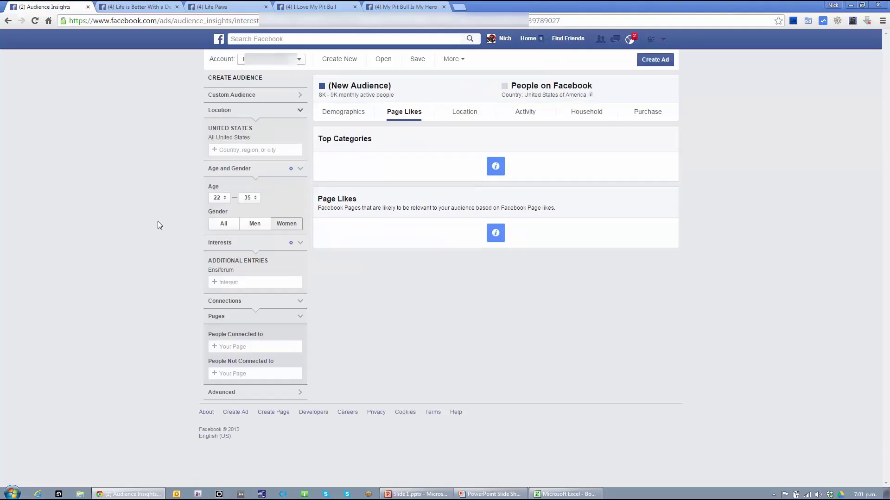
# Compare the monthly active audience size for women with that for all genders, leaving the audience set to women.
pyautogui.moveTo(302, 270)
pyautogui.moveTo(319, 94); pyautogui.dragTo(340, 95)
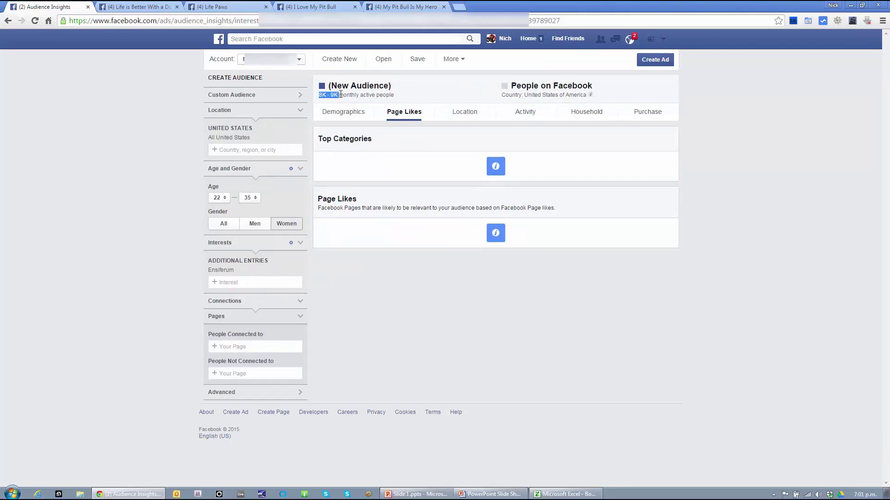
pyautogui.click(232, 282)
pyautogui.click(224, 224)
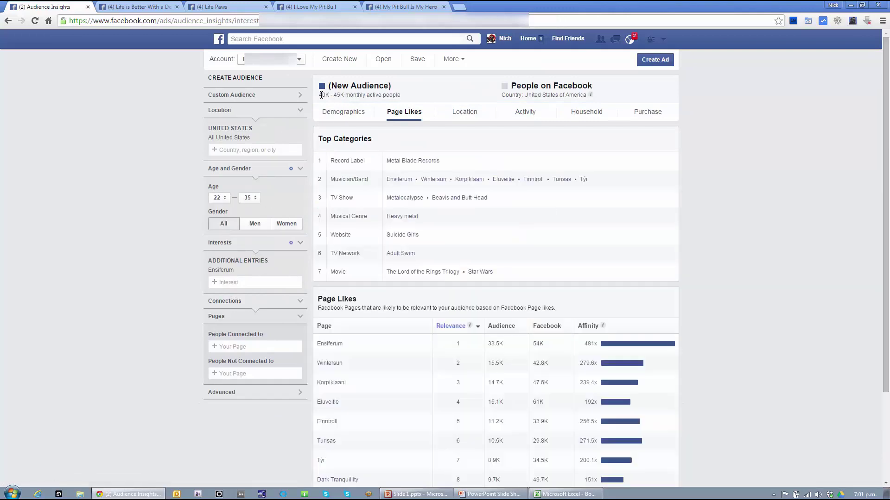
pyautogui.click(281, 228)
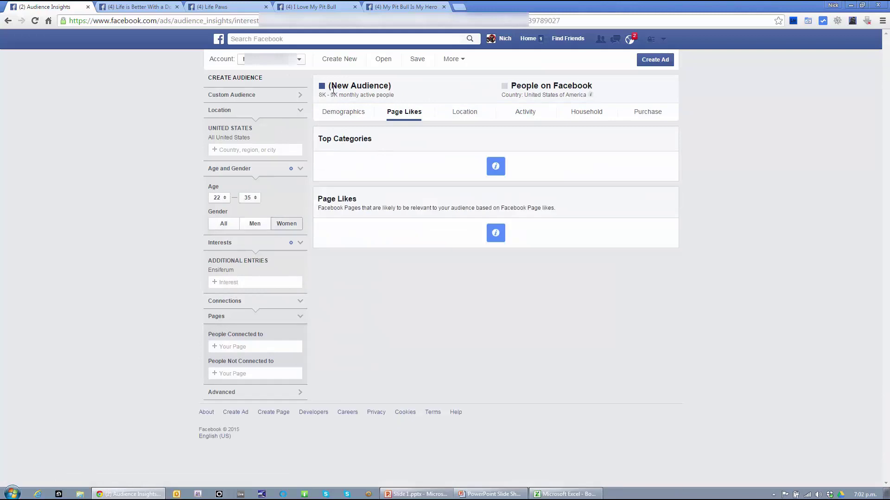
pyautogui.moveTo(322, 94); pyautogui.dragTo(335, 95)
pyautogui.click(107, 194)
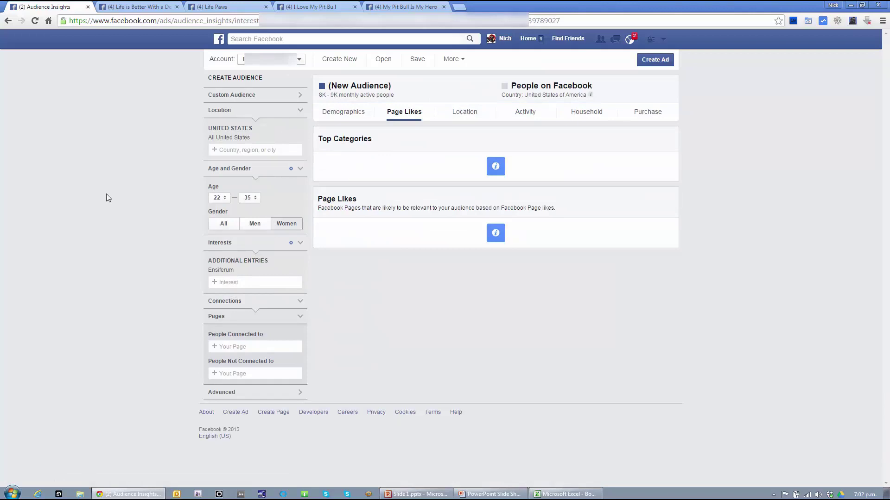